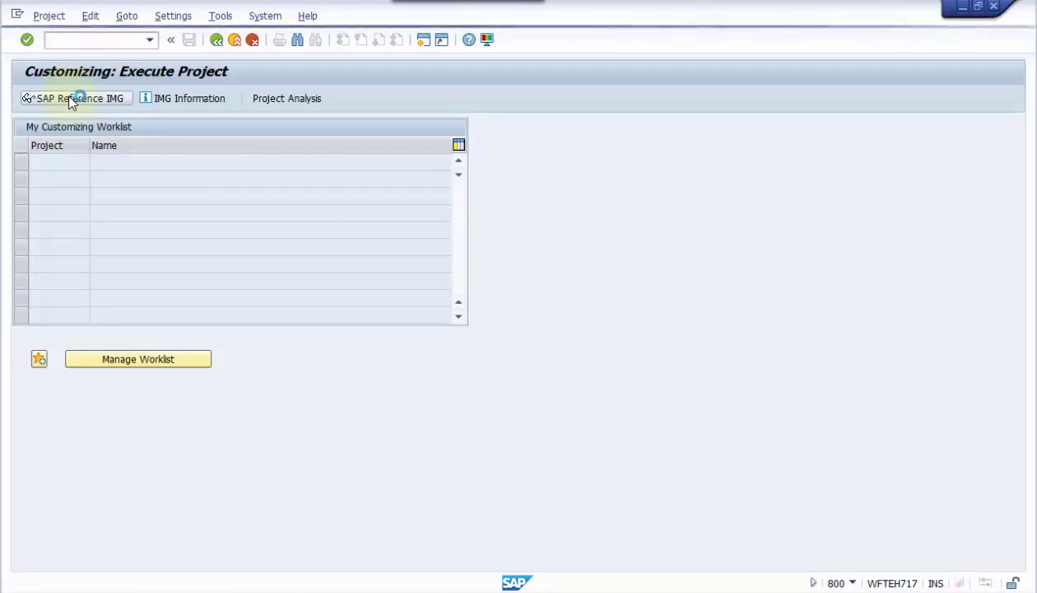
- Open the activity for assigning a controlling area to an operating concern under Enterprise Structure, Assignment, Controlling
{"action": "left_click", "coordinate": [39, 257]}
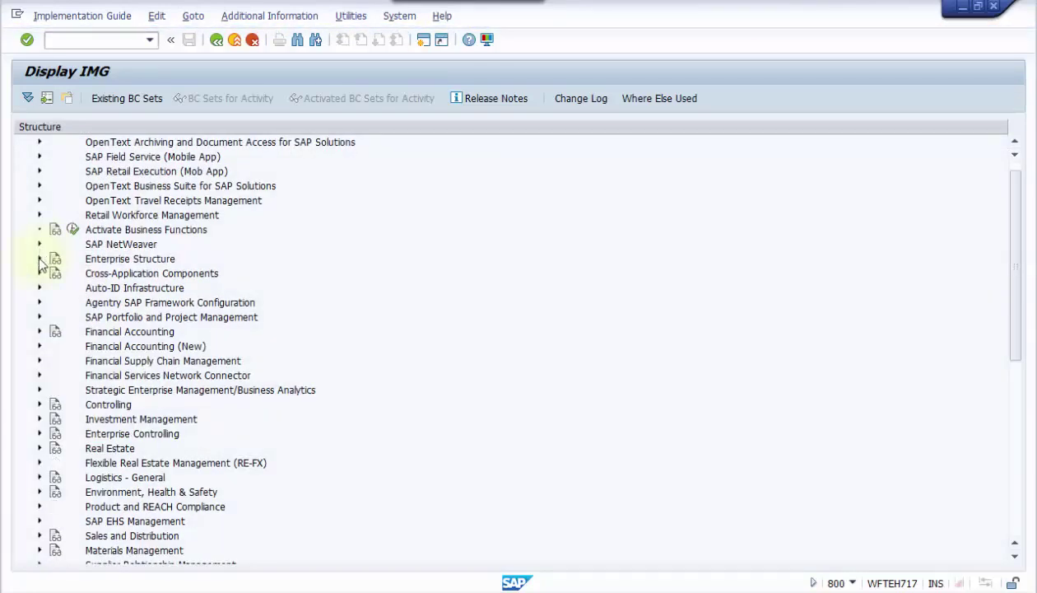
{"action": "left_click", "coordinate": [40, 259]}
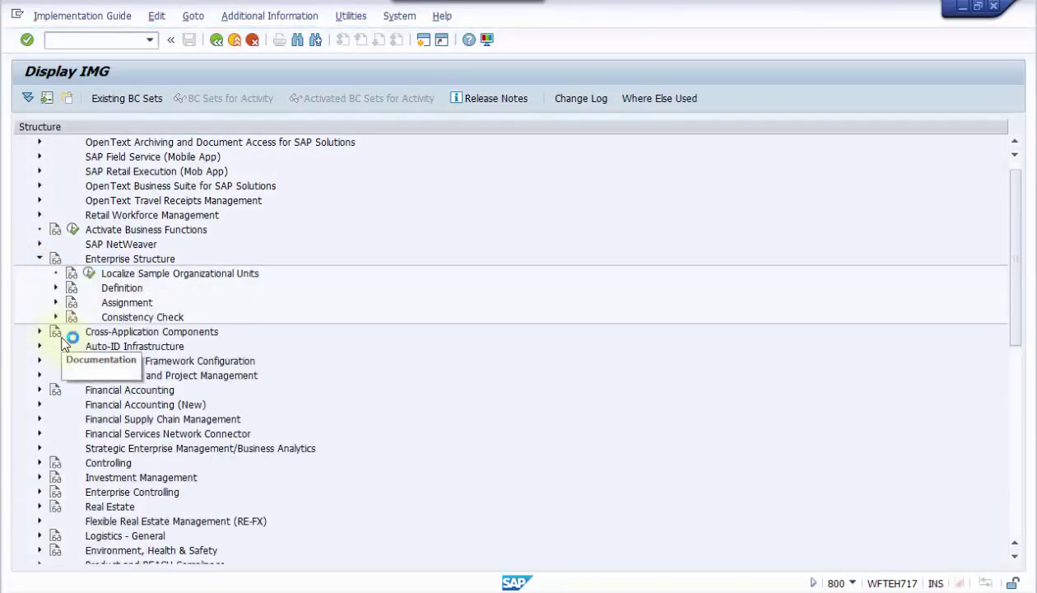
{"action": "left_click", "coordinate": [56, 303]}
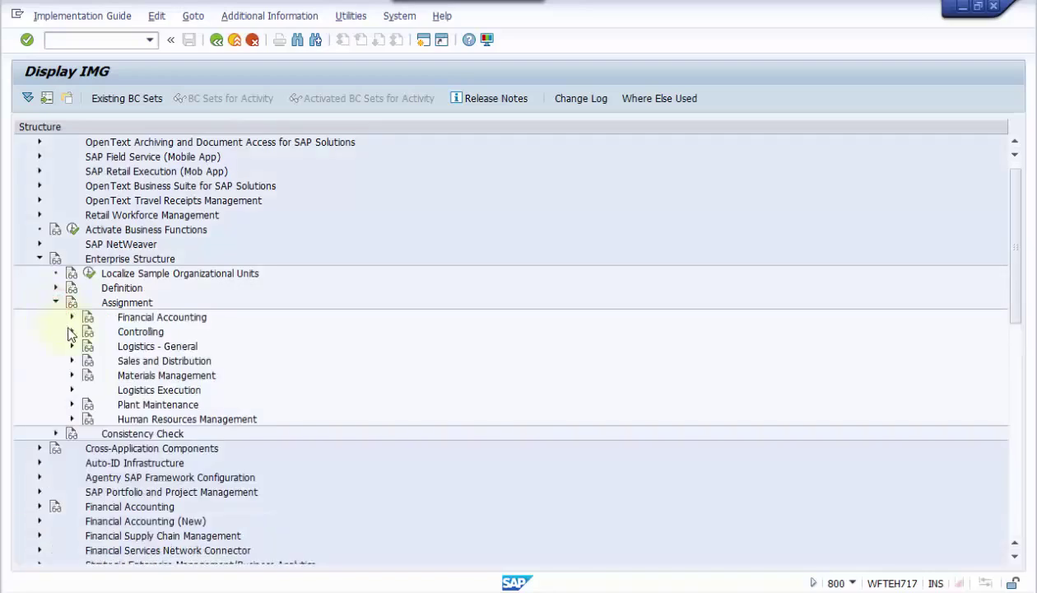
{"action": "left_click", "coordinate": [71, 333]}
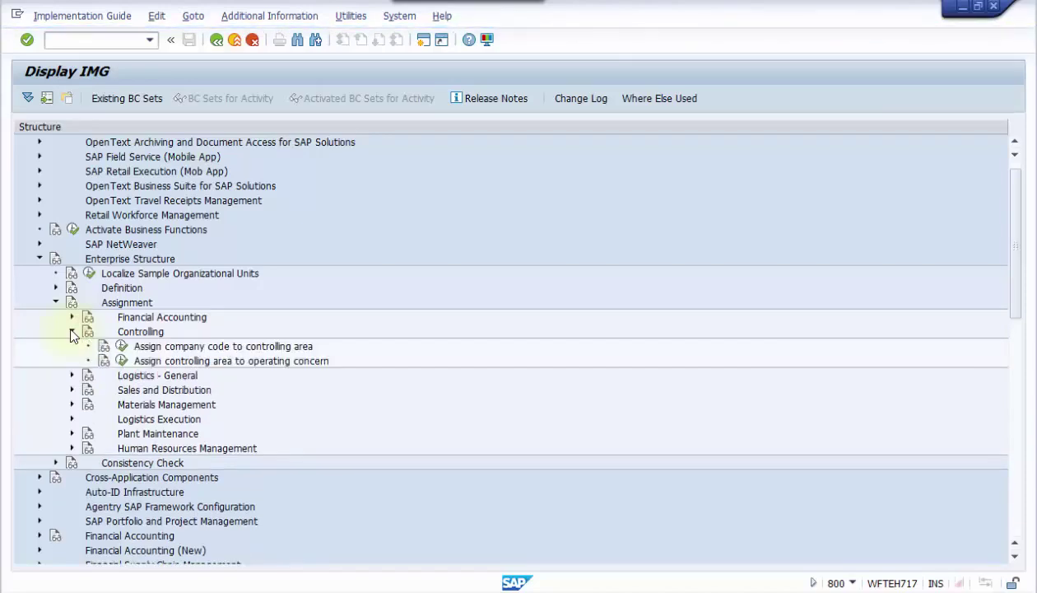
{"action": "double_click", "coordinate": [142, 362]}
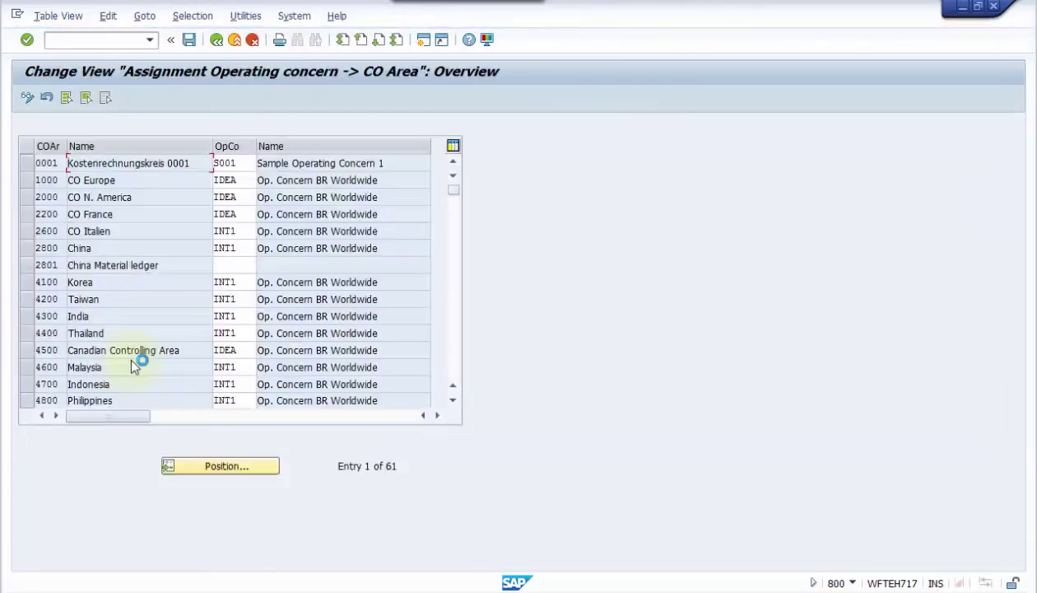
- Position the assignment table at controlling area 9000 and slightly widen the controlling area column
{"action": "left_click", "coordinate": [202, 461]}
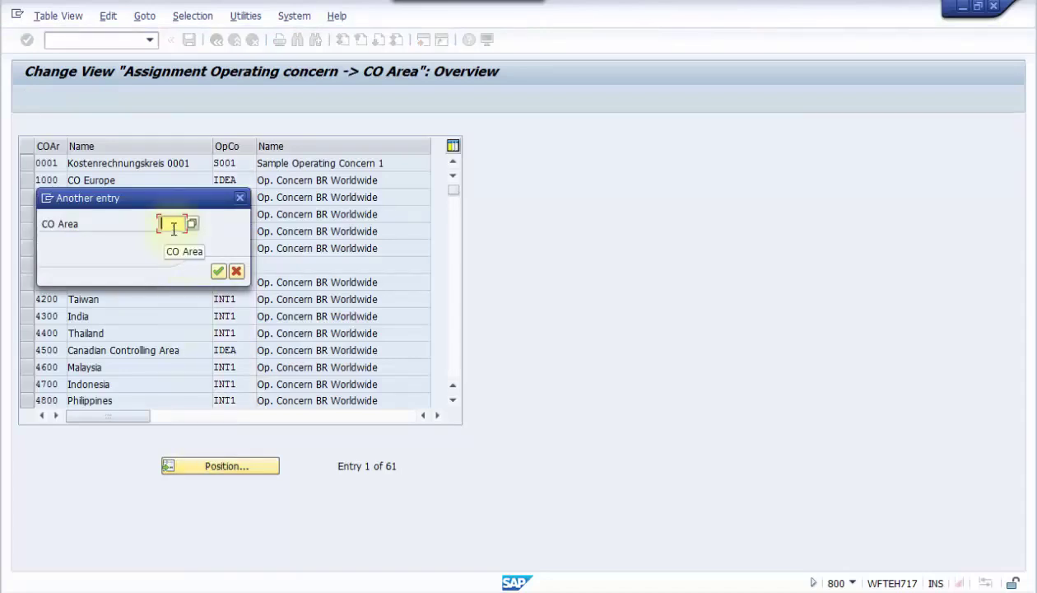
{"action": "type", "text": "90"}
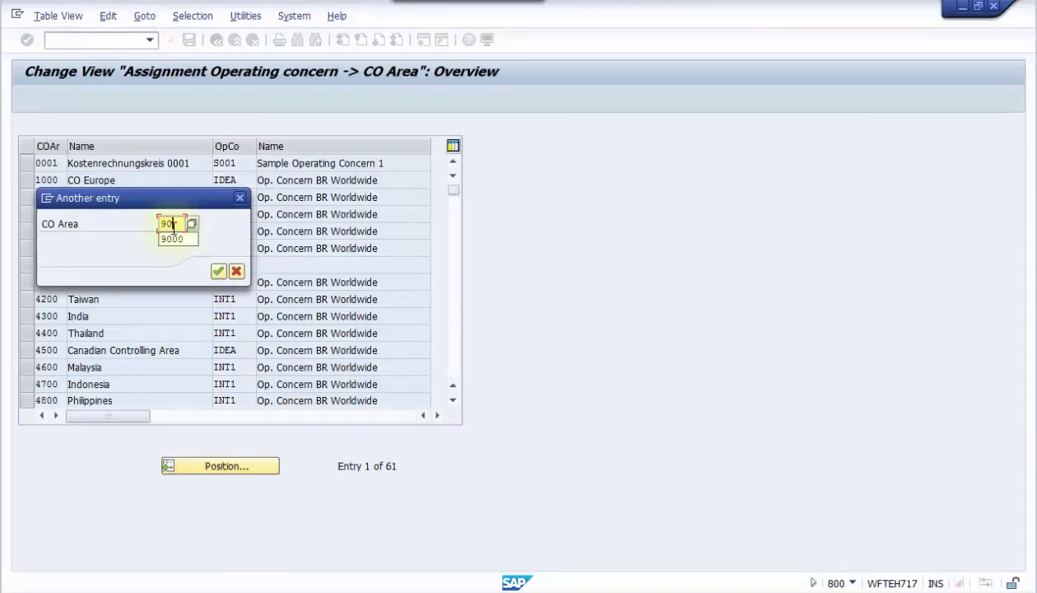
{"action": "type", "text": "00"}
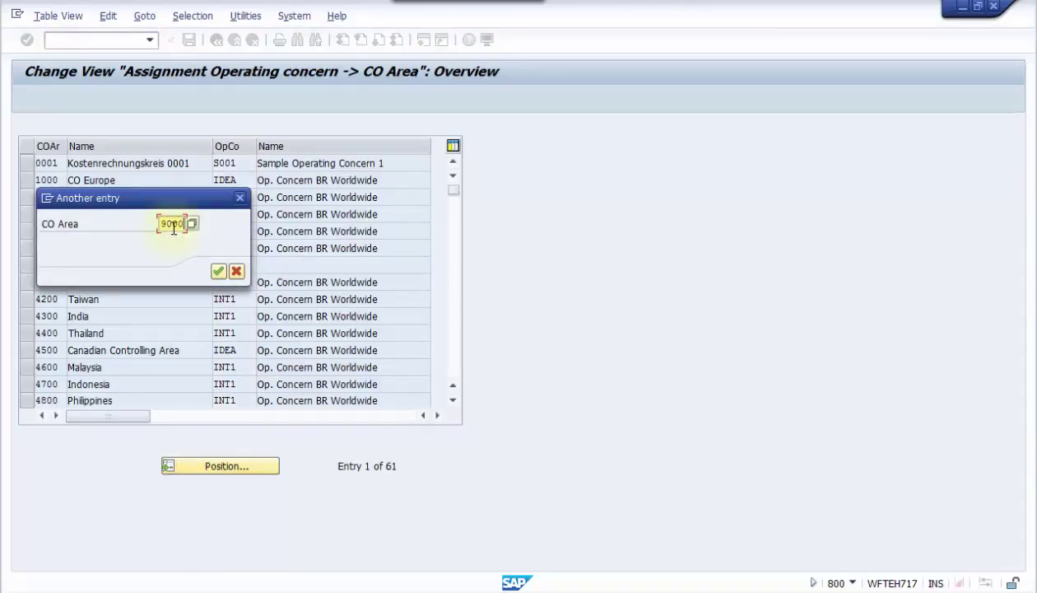
{"action": "left_click", "coordinate": [220, 270]}
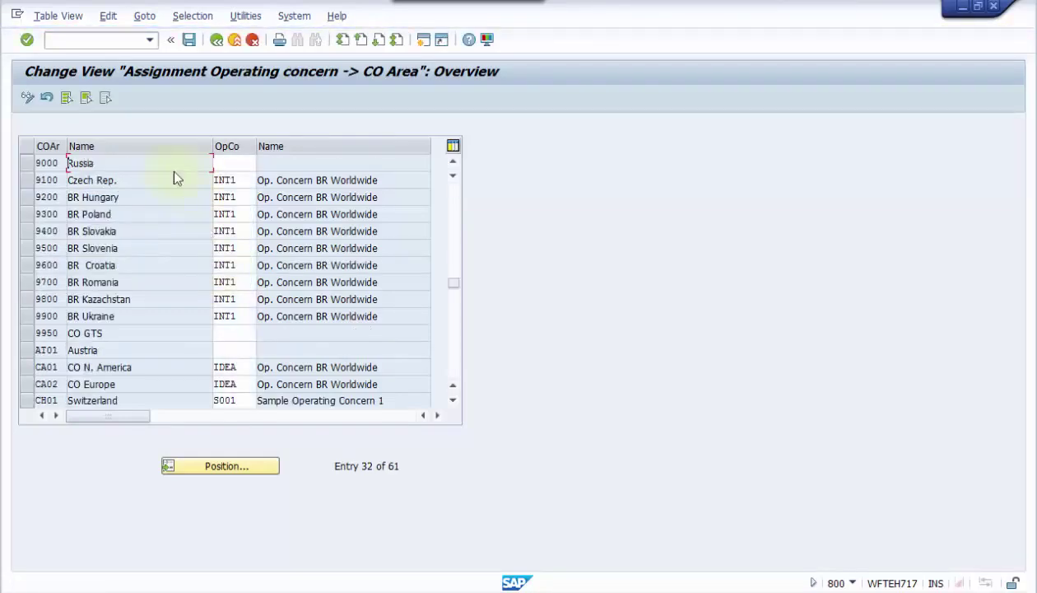
{"action": "left_click_drag", "start_coordinate": [66, 145], "coordinate": [76, 146]}
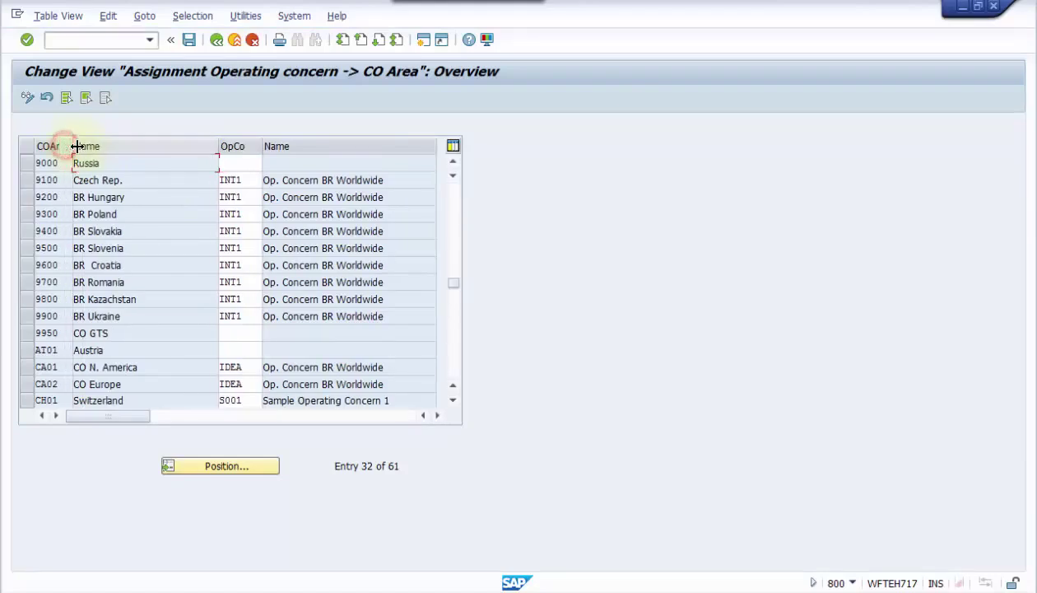
- Assign operating concern 9000 (My Company) to controlling area 9000, save the assignment and return to the IMG structure
{"action": "left_click", "coordinate": [225, 162]}
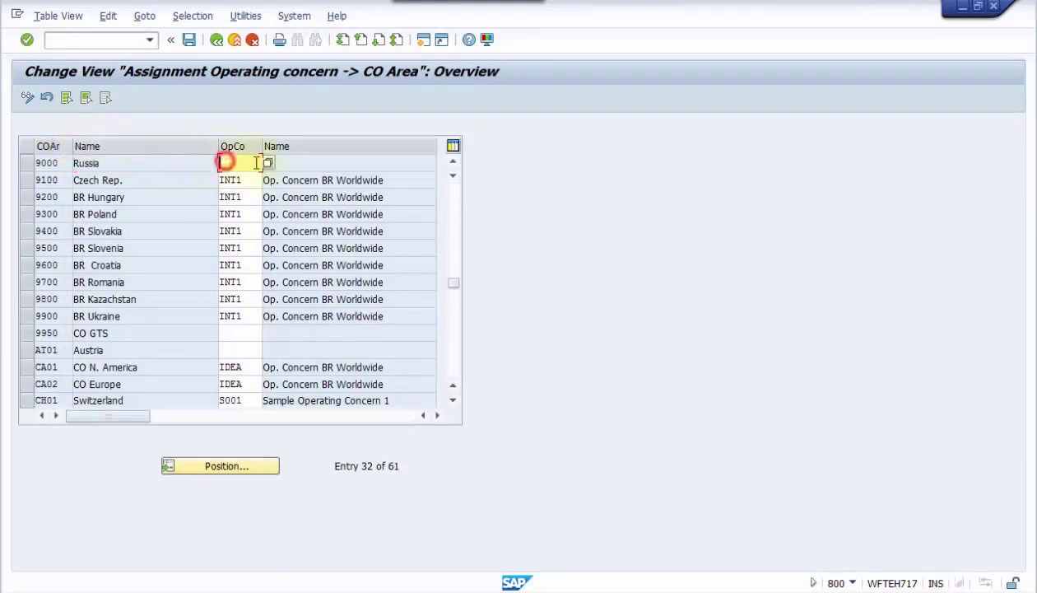
{"action": "left_click", "coordinate": [268, 164]}
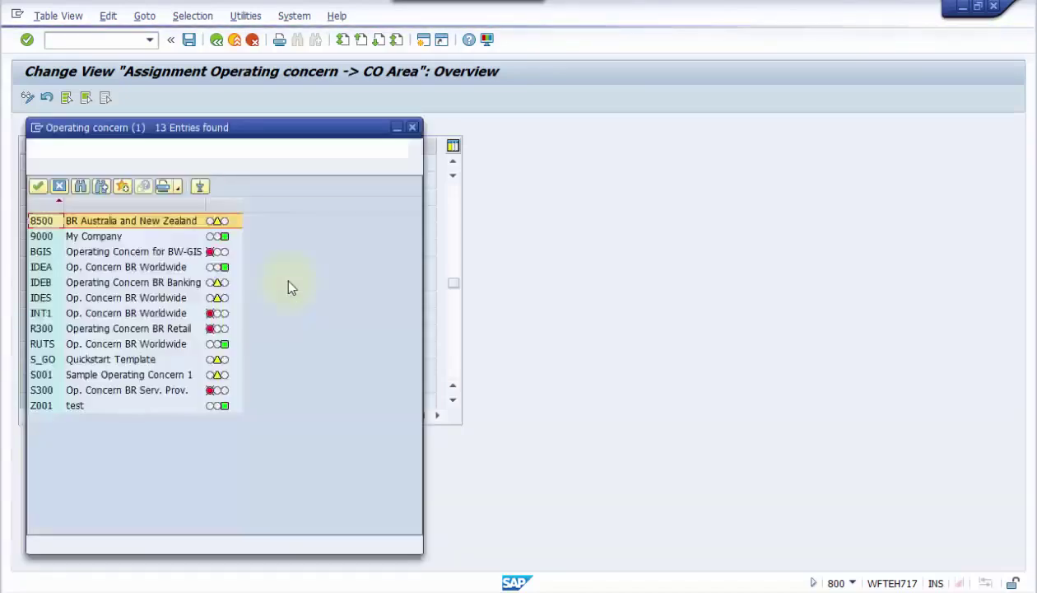
{"action": "double_click", "coordinate": [112, 238]}
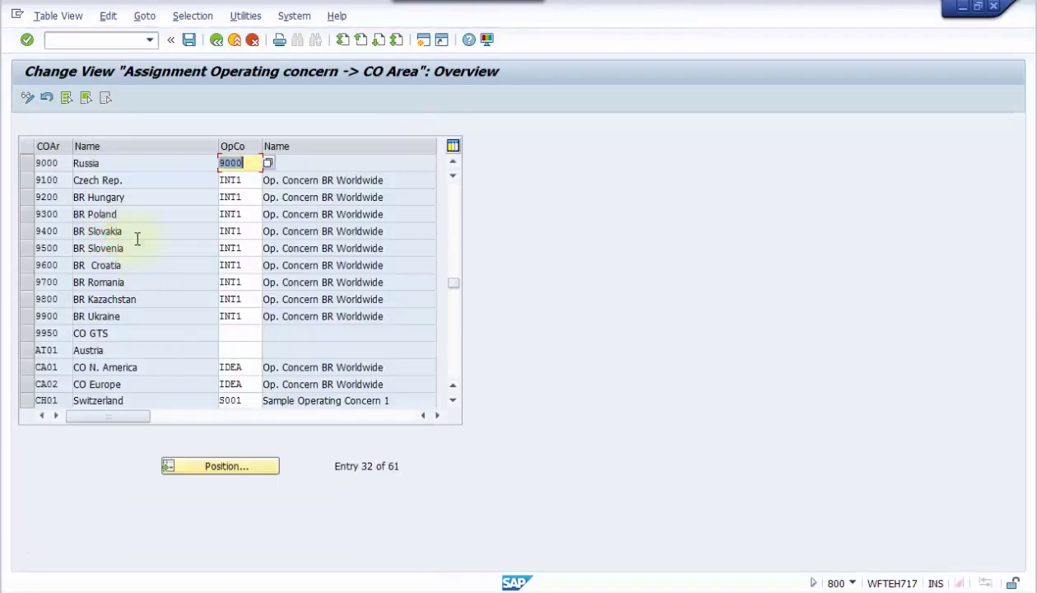
{"action": "left_click", "coordinate": [188, 42]}
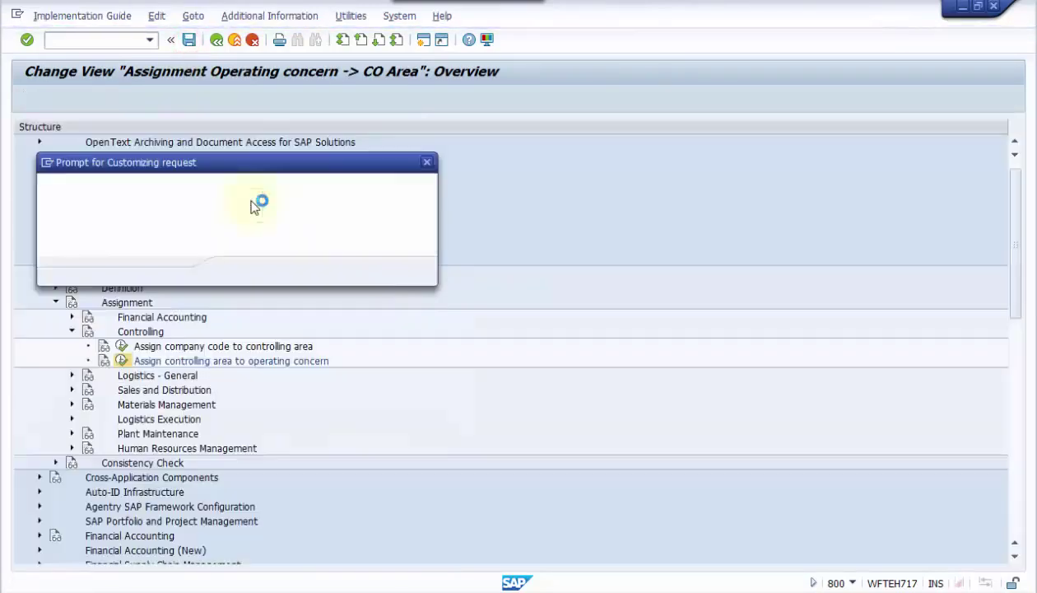
{"action": "left_click", "coordinate": [238, 272]}
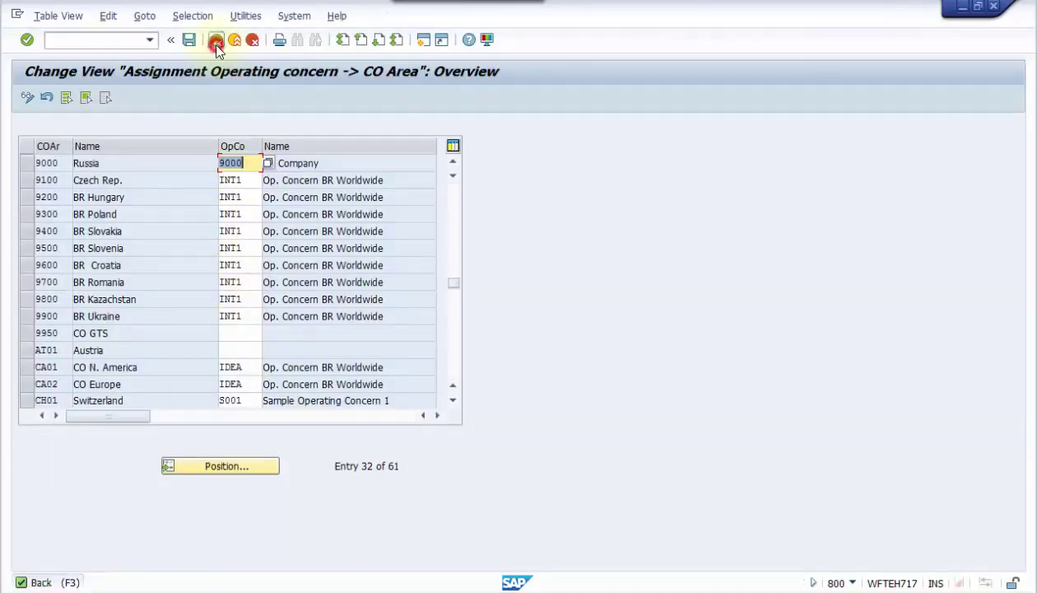
{"action": "left_click", "coordinate": [216, 41]}
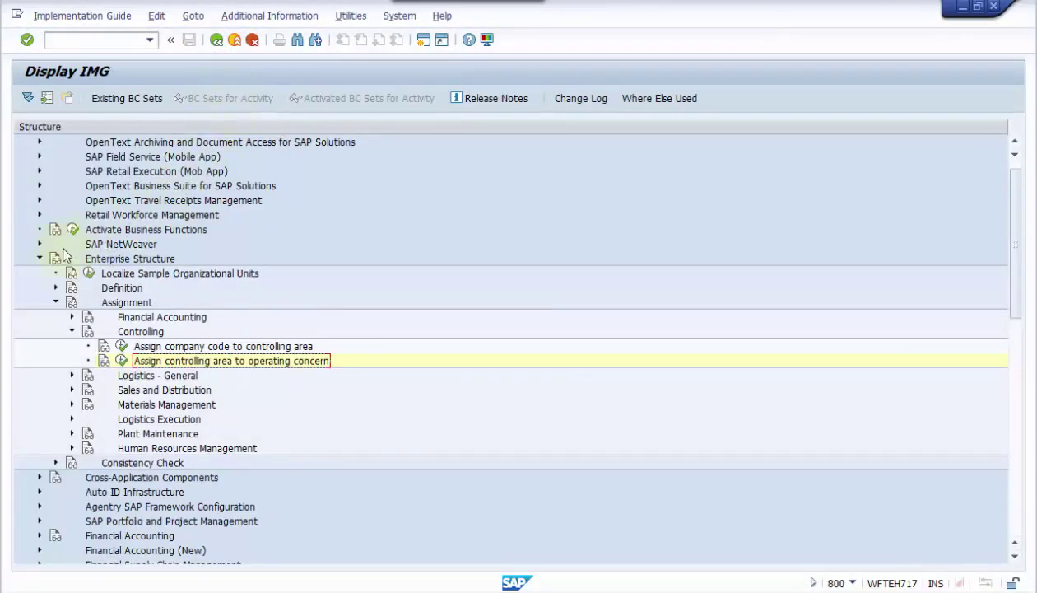
- Collapse Enterprise Structure and open the Maintain Controlling Area activity under Controlling, General Controlling, Organization
{"action": "left_click", "coordinate": [40, 260]}
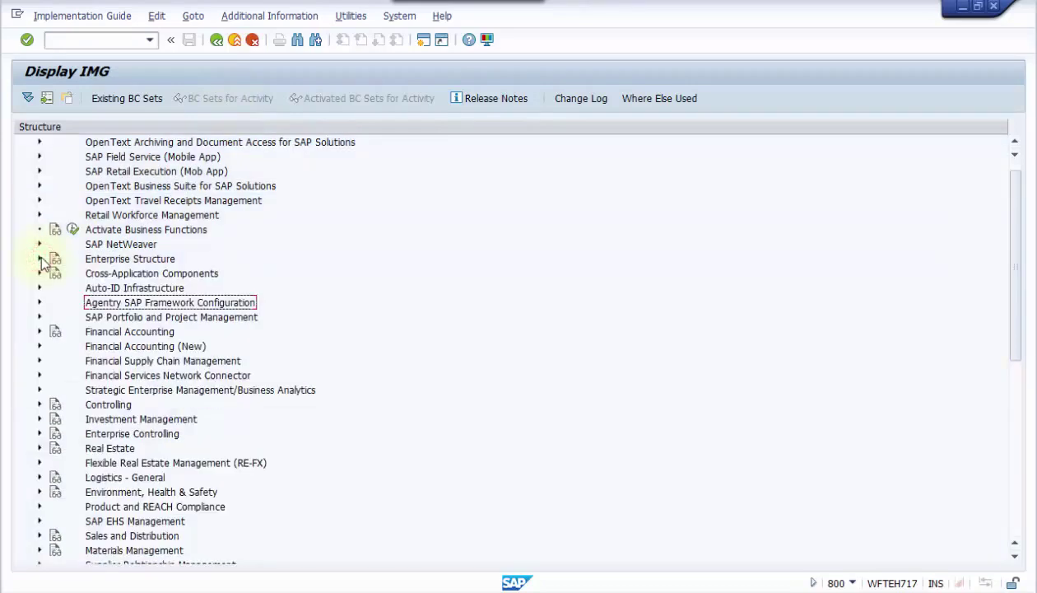
{"action": "left_click", "coordinate": [40, 404]}
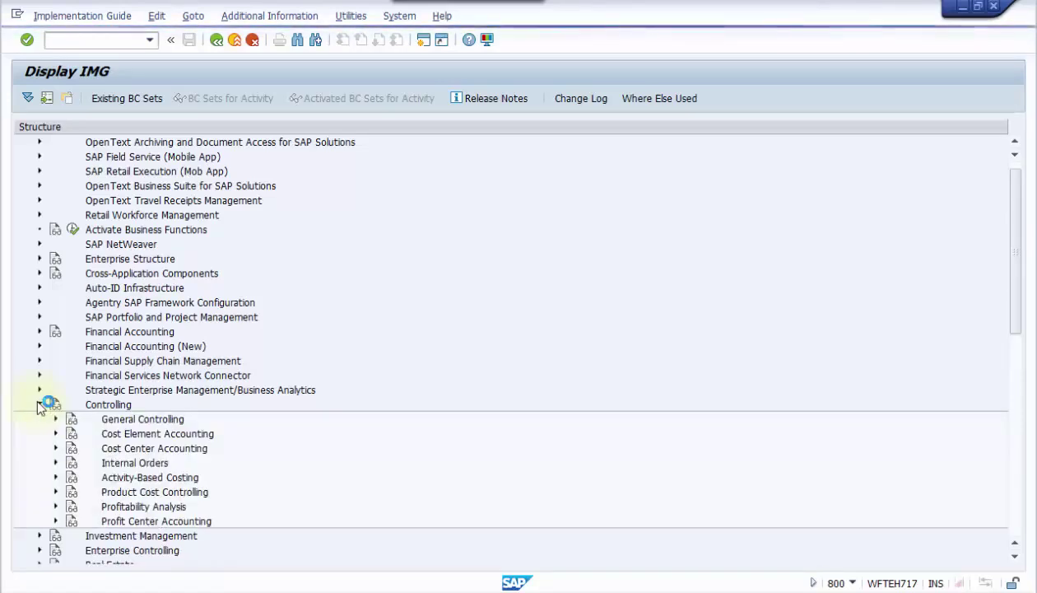
{"action": "left_click", "coordinate": [56, 420]}
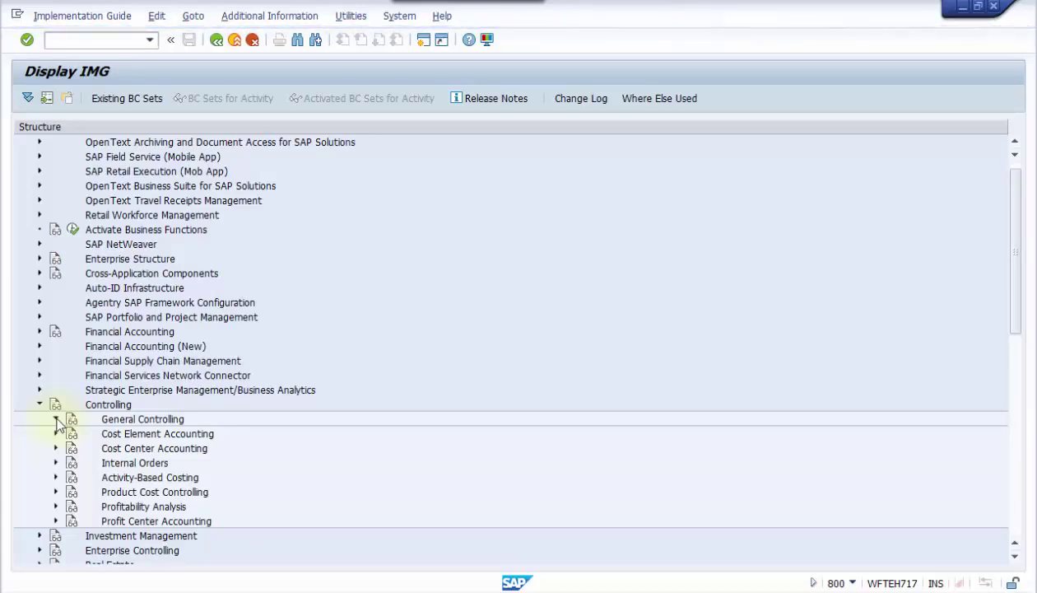
{"action": "left_click", "coordinate": [56, 420]}
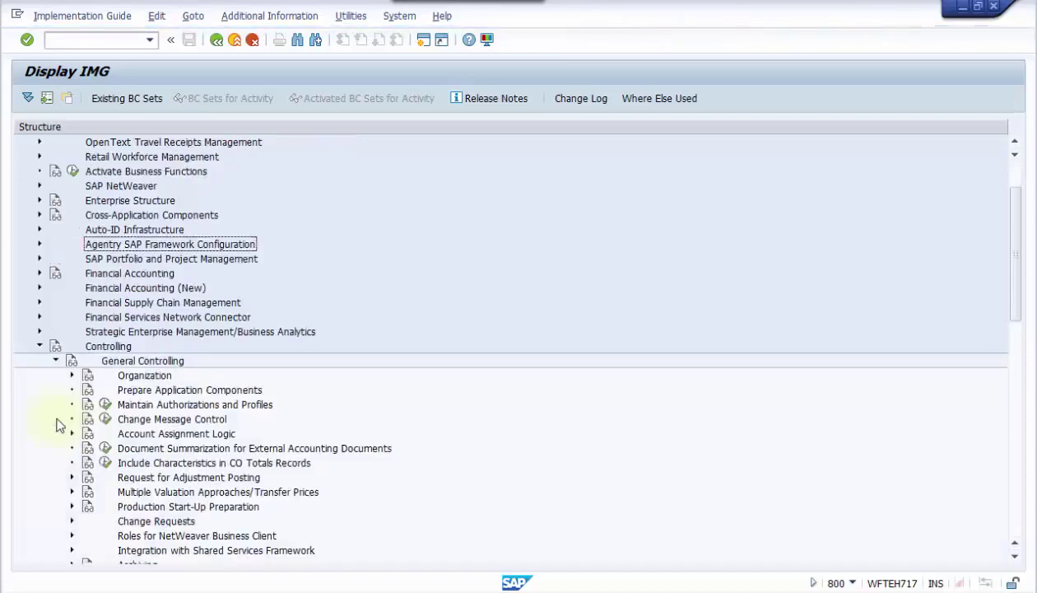
{"action": "left_click", "coordinate": [72, 376]}
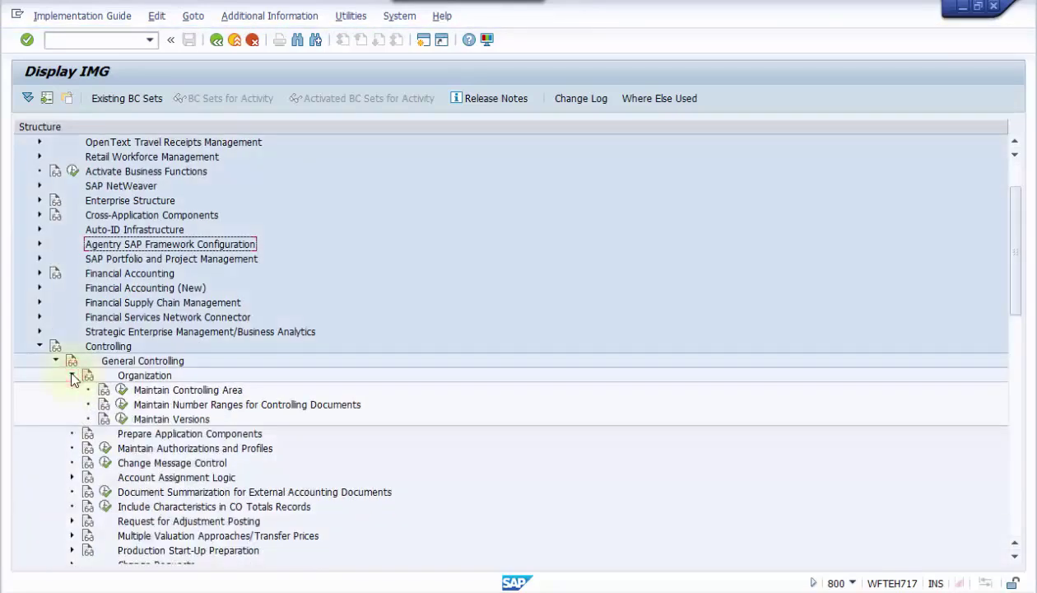
{"action": "left_click", "coordinate": [122, 390]}
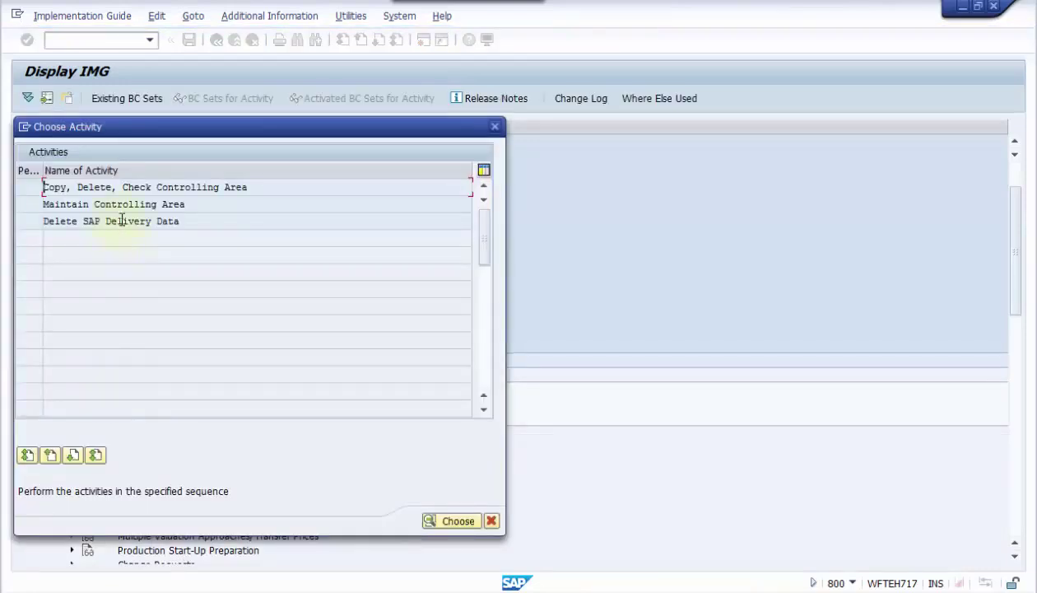
{"action": "double_click", "coordinate": [124, 204]}
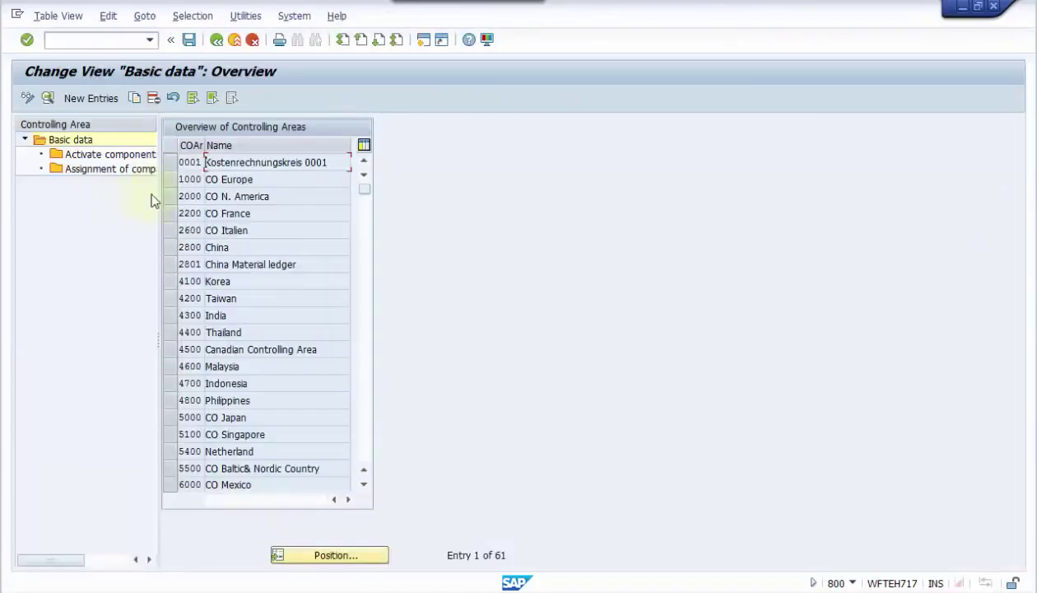
- Find and select controlling area 9000, widen the navigation tree and open the area's Activate components/control indicators details
{"action": "left_click", "coordinate": [315, 557]}
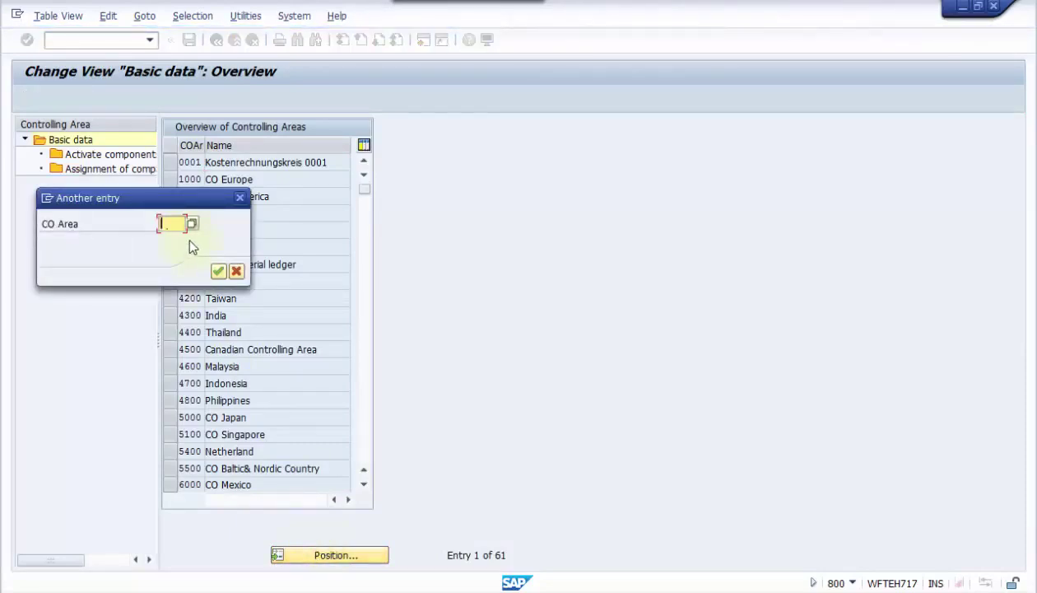
{"action": "type", "text": "9000"}
{"action": "left_click", "coordinate": [217, 272]}
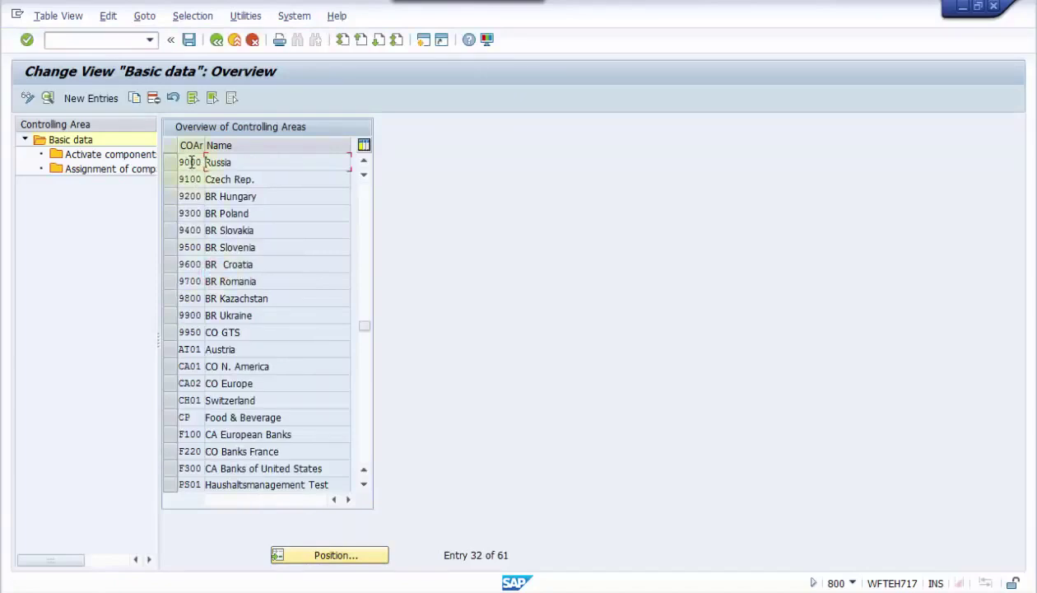
{"action": "left_click", "coordinate": [181, 162]}
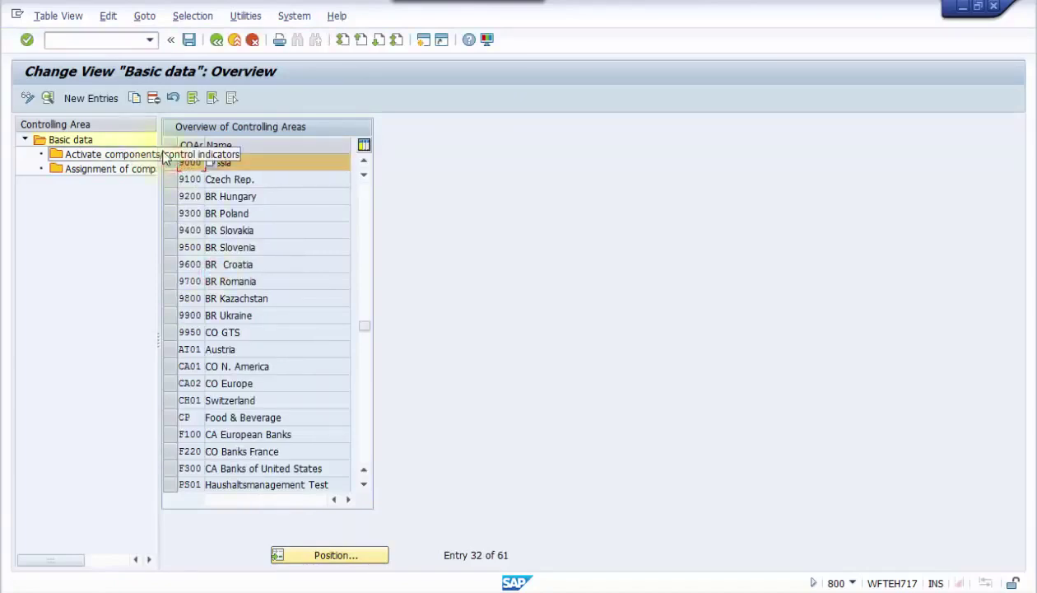
{"action": "left_click_drag", "start_coordinate": [159, 143], "coordinate": [257, 143]}
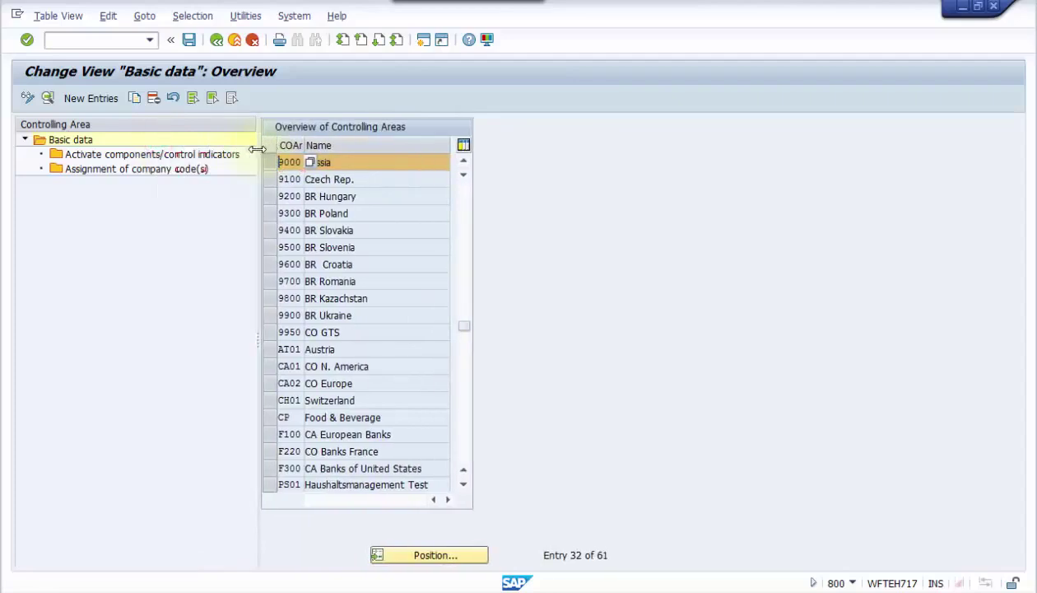
{"action": "double_click", "coordinate": [138, 156]}
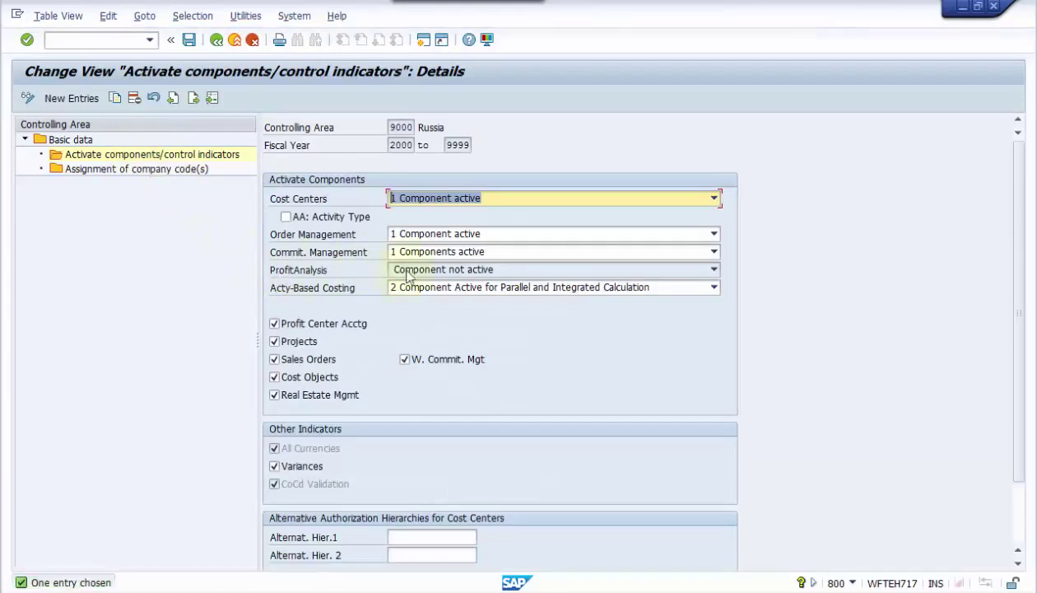
- Check the ProfitAnalysis activation options for controlling area 9000, then leave controlling area maintenance and close the activity selection
{"action": "left_click", "coordinate": [713, 271]}
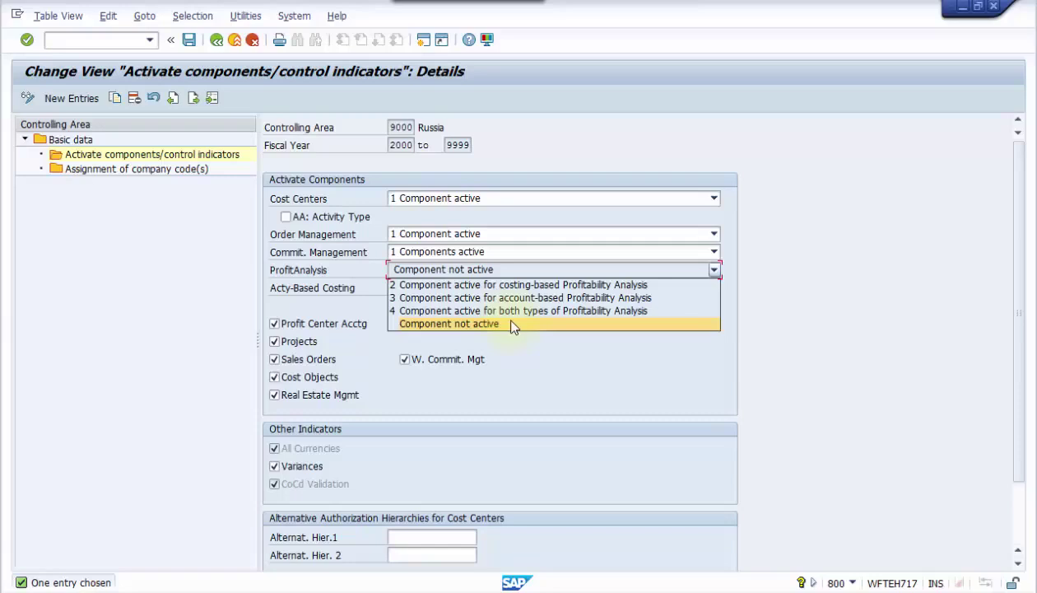
{"action": "left_click", "coordinate": [518, 294]}
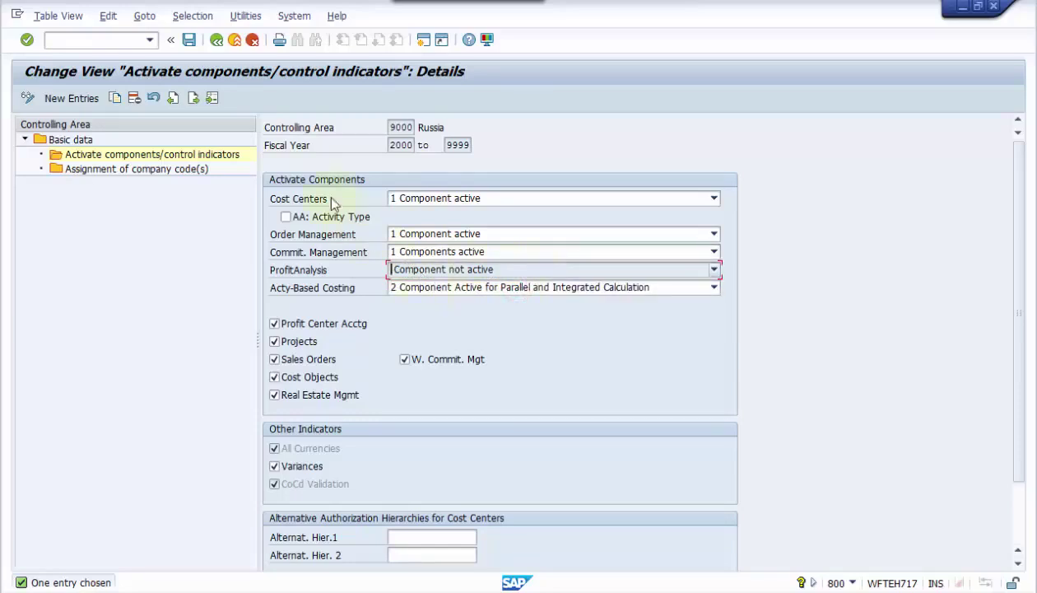
{"action": "left_click", "coordinate": [214, 45]}
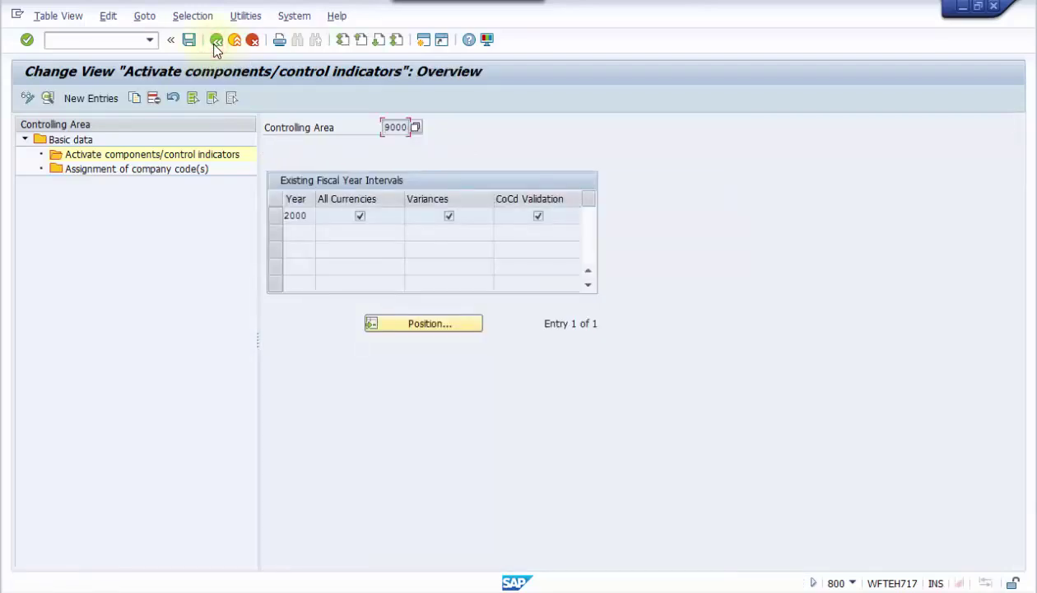
{"action": "left_click", "coordinate": [215, 41]}
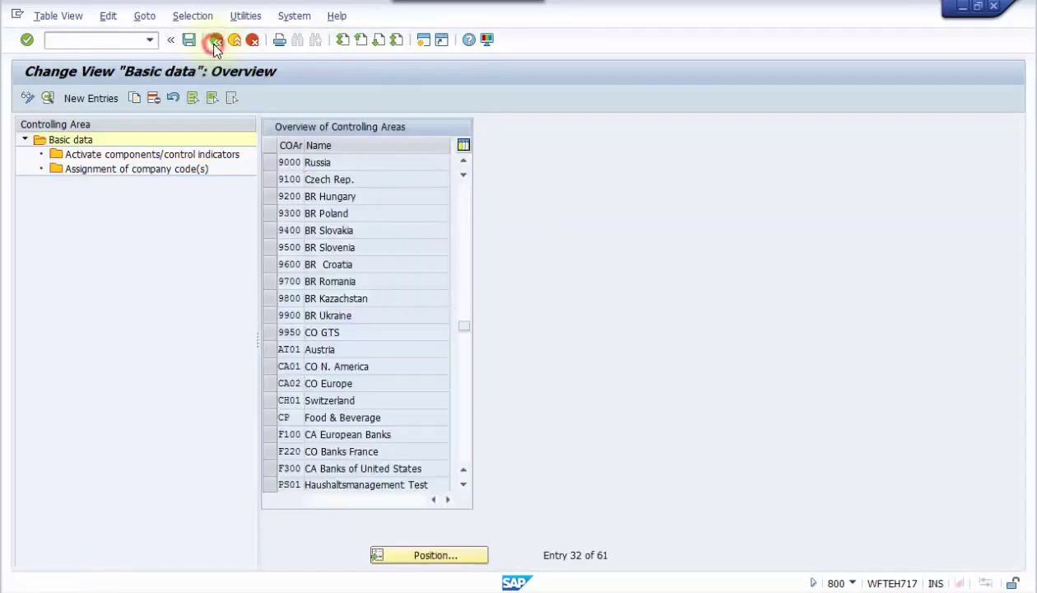
{"action": "left_click", "coordinate": [215, 44]}
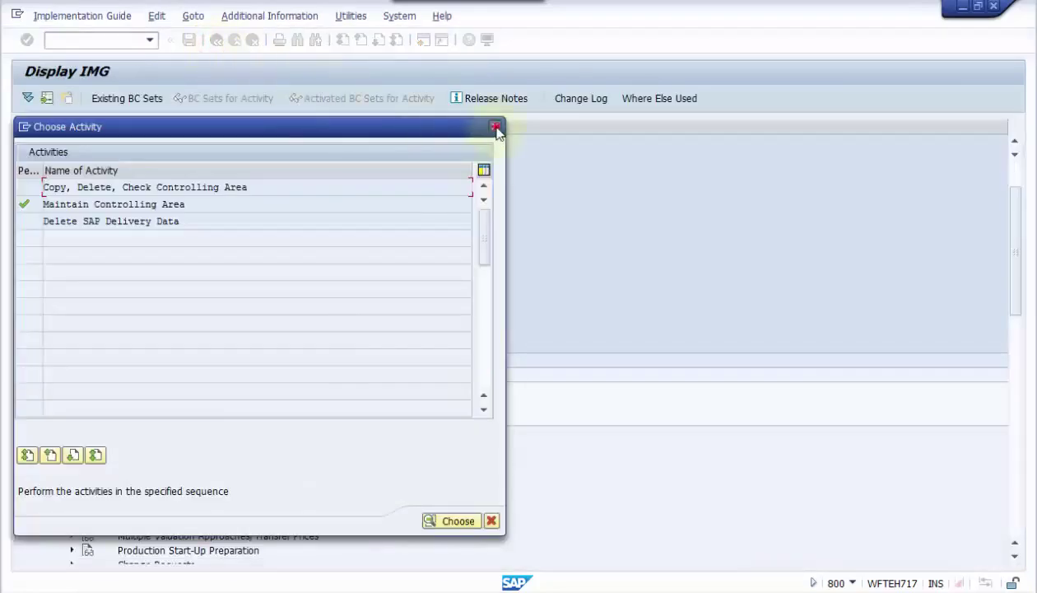
{"action": "left_click", "coordinate": [495, 127]}
- Open the Activate Profitability Analysis activity under Controlling, Profitability Analysis, Flows of Actual Values in the IMG structure
{"action": "scroll", "coordinate": [233, 387], "scroll_direction": "down", "scroll_amount": 3}
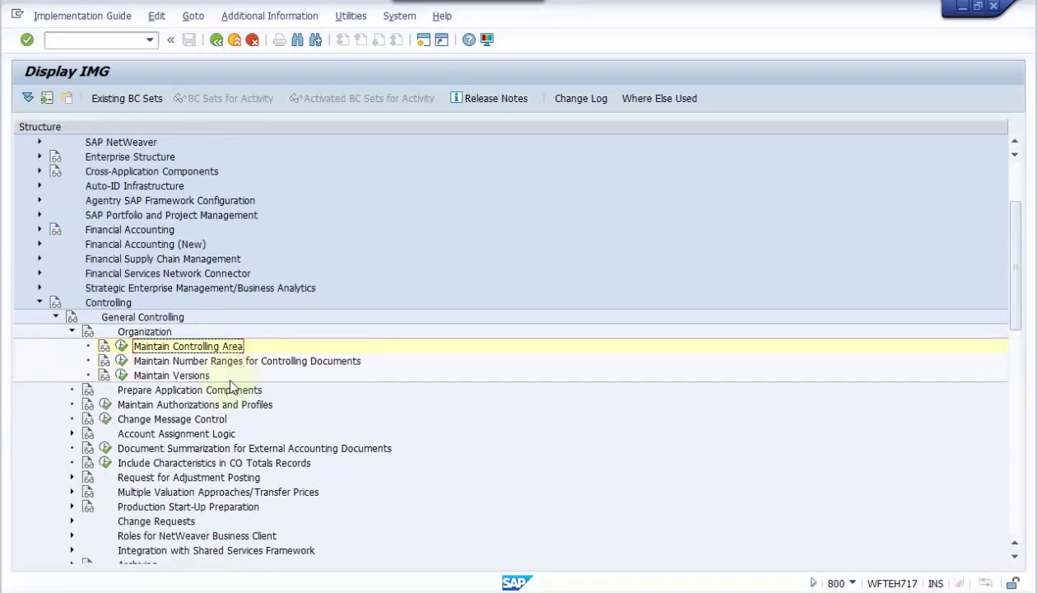
{"action": "scroll", "coordinate": [232, 387], "scroll_direction": "down", "scroll_amount": 2}
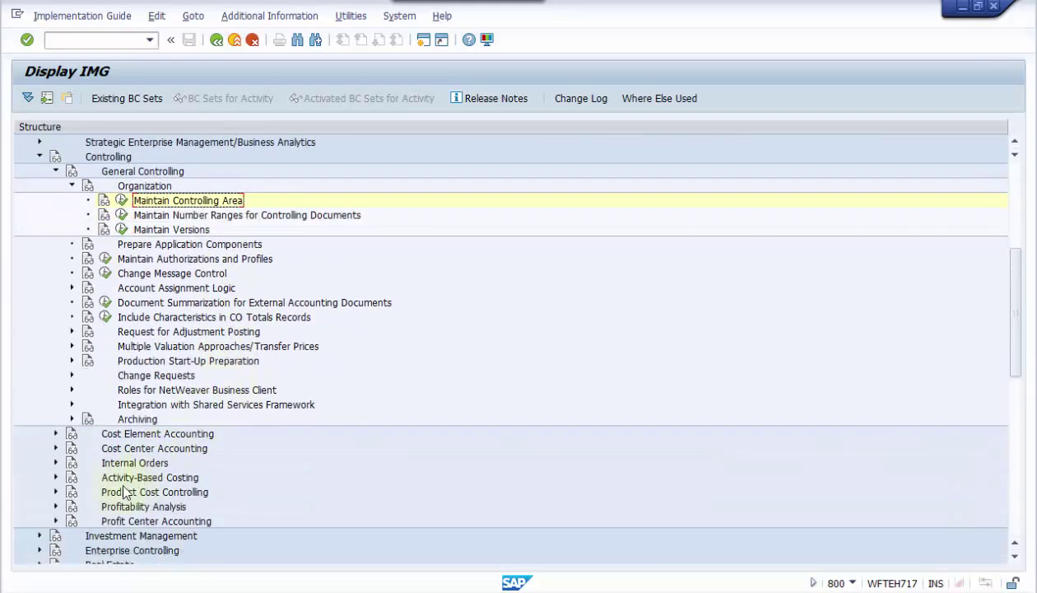
{"action": "left_click", "coordinate": [56, 506]}
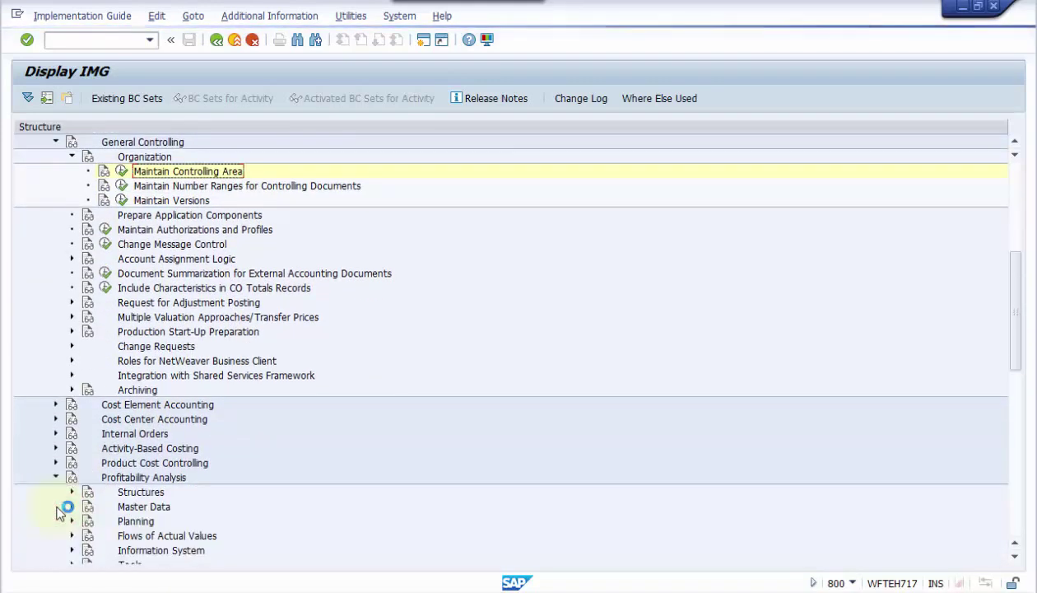
{"action": "scroll", "coordinate": [156, 416], "scroll_direction": "down", "scroll_amount": 3}
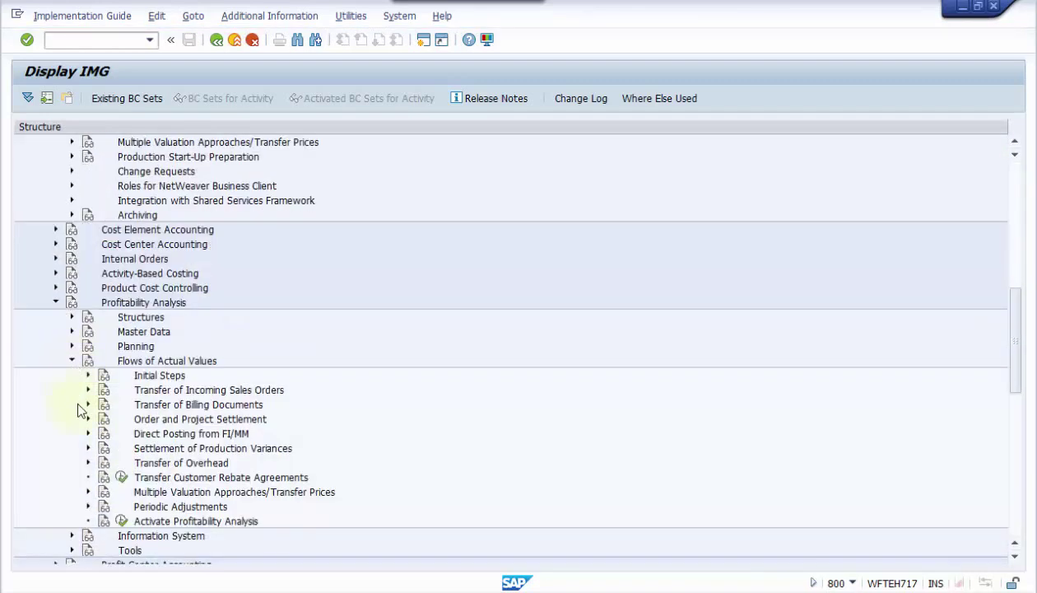
{"action": "left_click", "coordinate": [121, 520]}
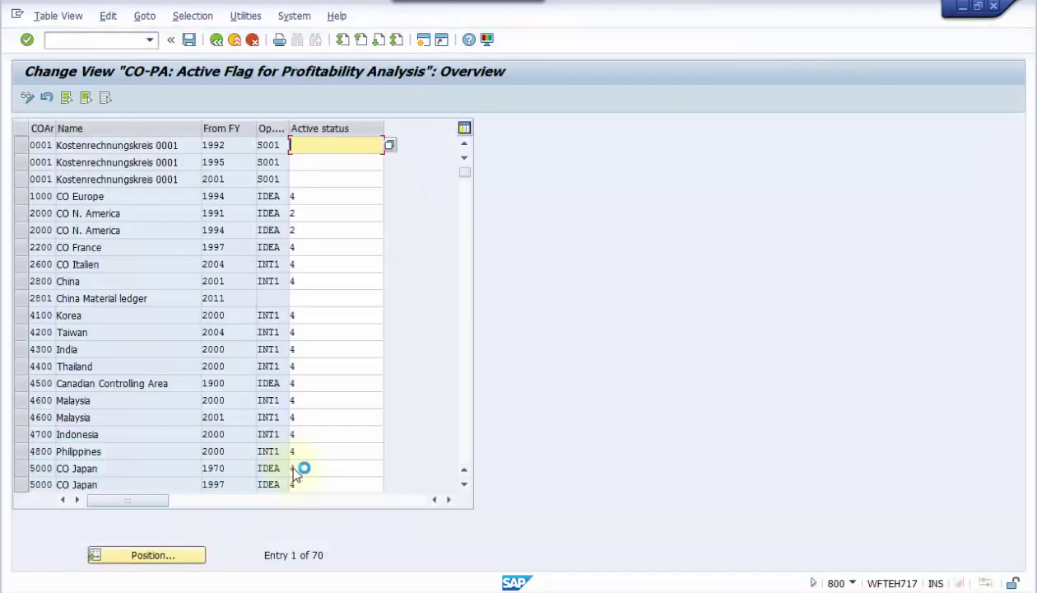
- Position the active flag table at controlling area 9000 with fiscal year 2000
{"action": "left_click", "coordinate": [143, 550]}
{"action": "left_click", "coordinate": [174, 241]}
{"action": "type", "text": "2000"}
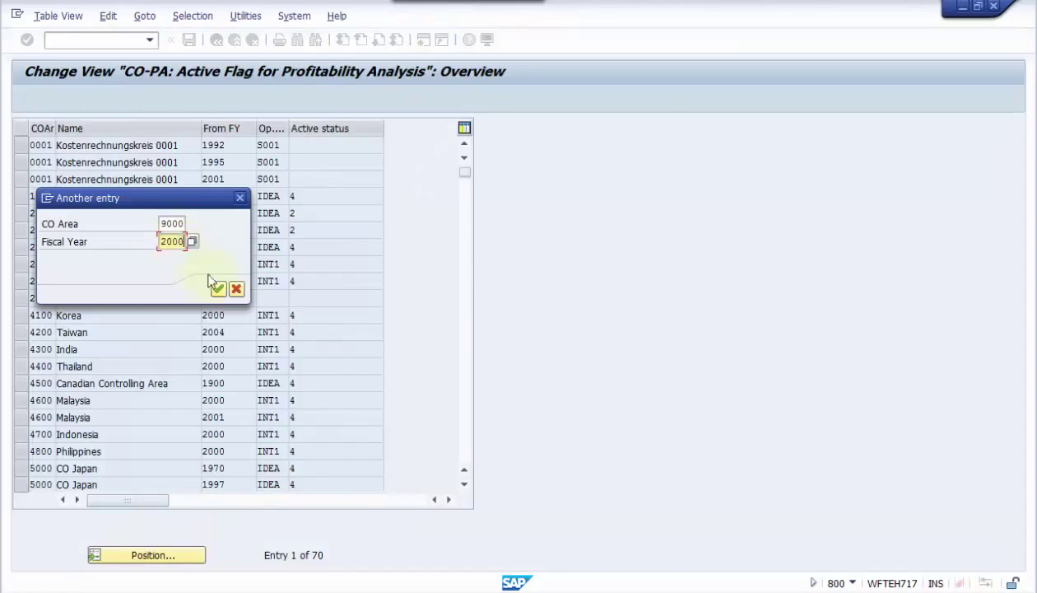
{"action": "left_click", "coordinate": [218, 289]}
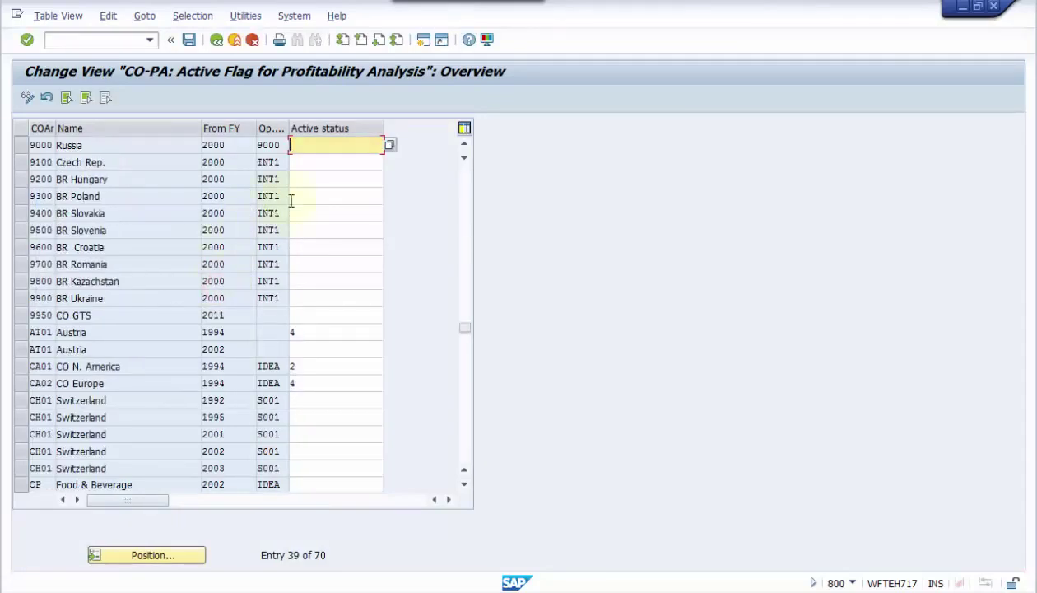
- Set controlling area 9000's active status to 2, costing-based Profitability Analysis, save it through the change notice and return to the IMG
{"action": "left_click", "coordinate": [389, 144]}
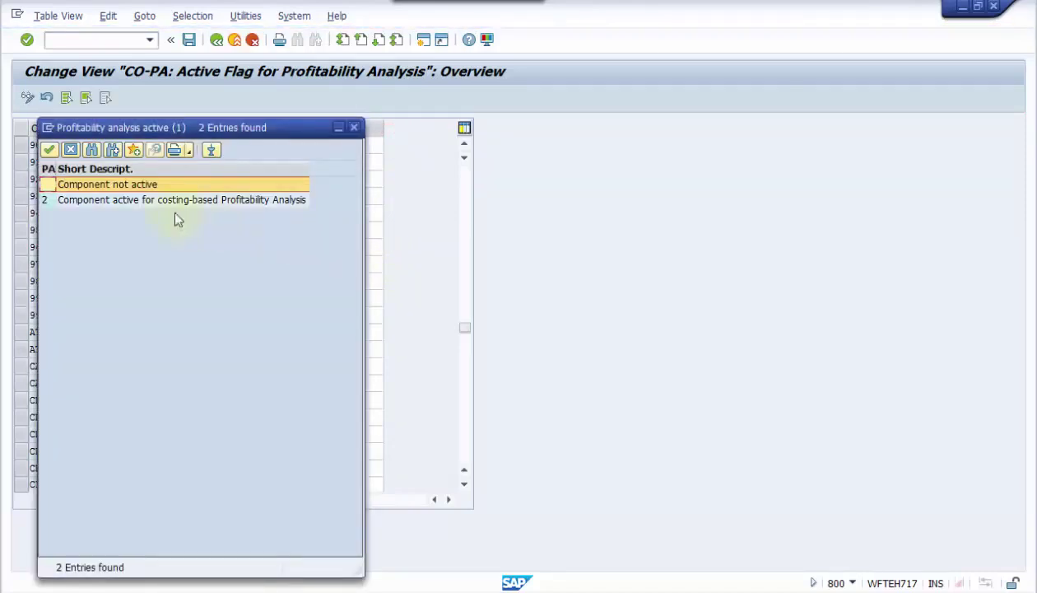
{"action": "double_click", "coordinate": [142, 200]}
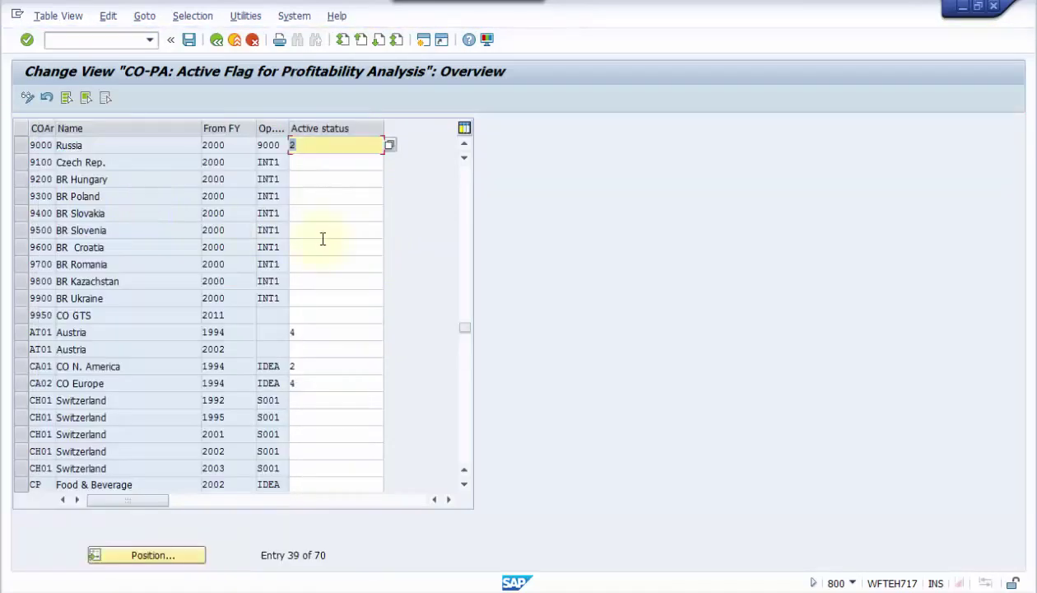
{"action": "left_click", "coordinate": [191, 42]}
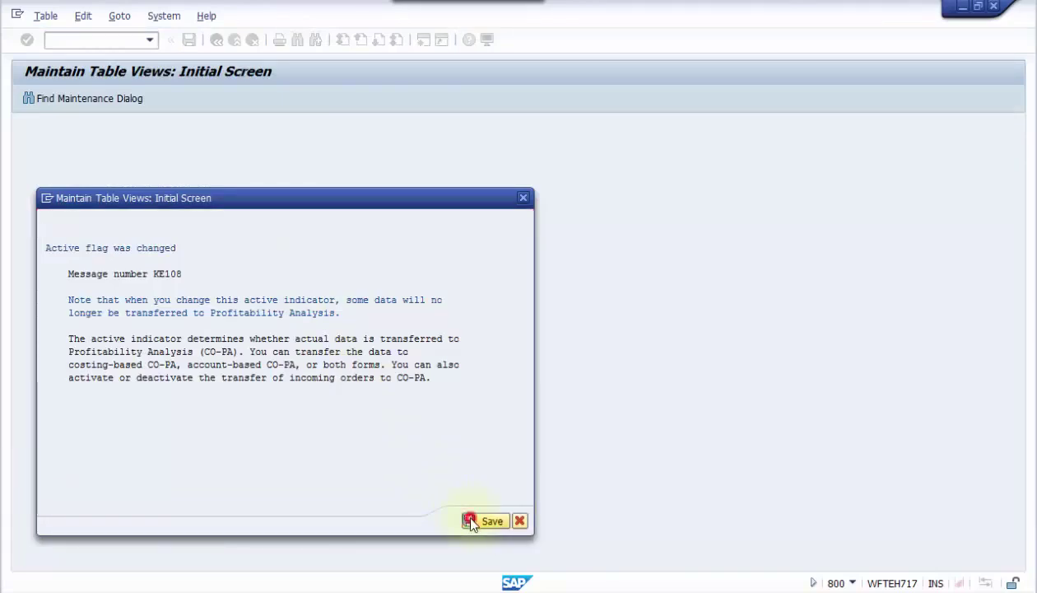
{"action": "left_click", "coordinate": [471, 522]}
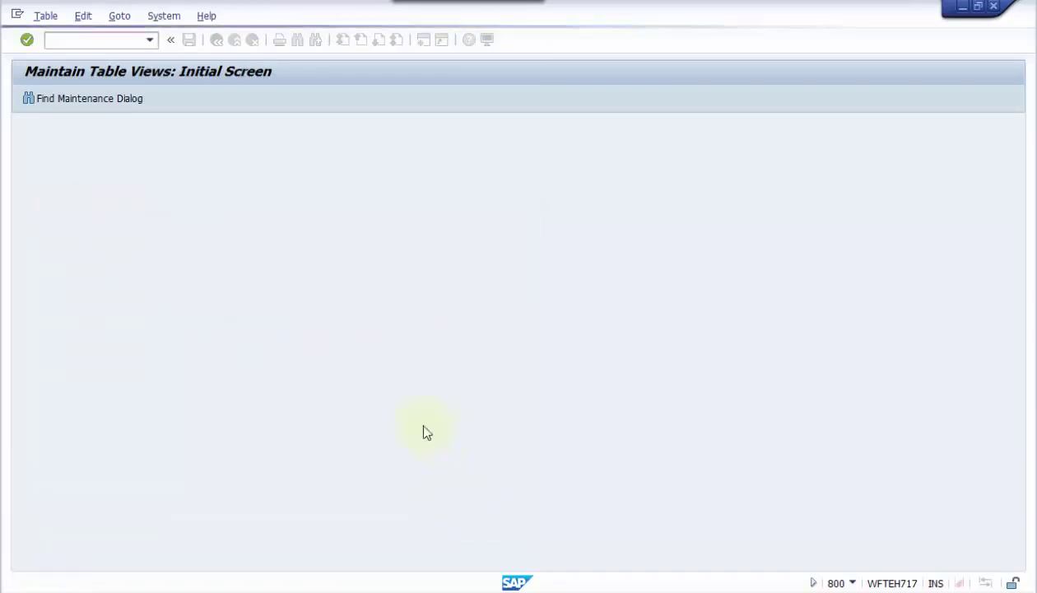
{"action": "left_click", "coordinate": [239, 272]}
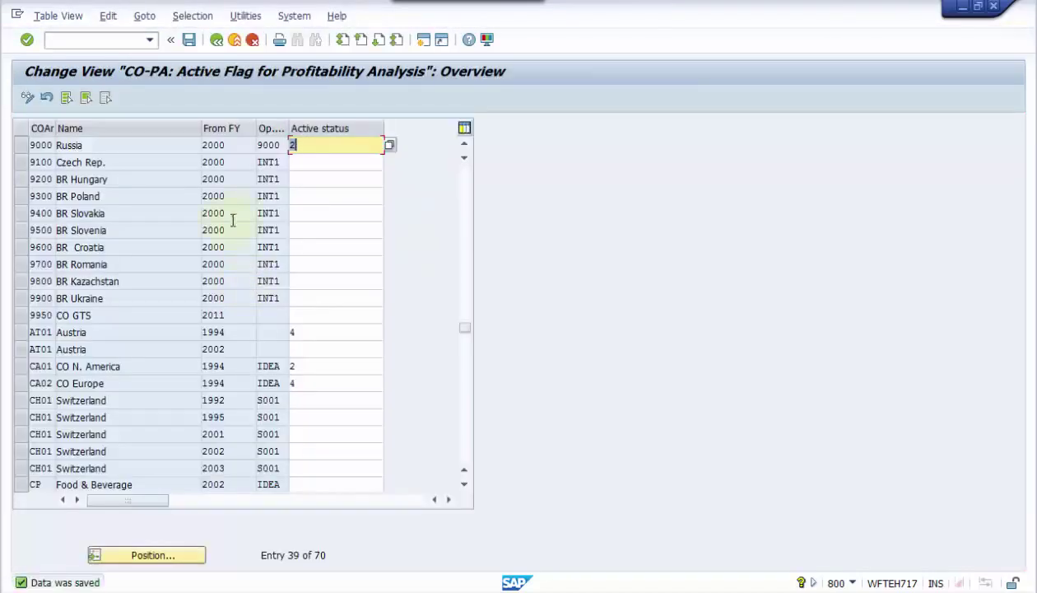
{"action": "left_click", "coordinate": [216, 40]}
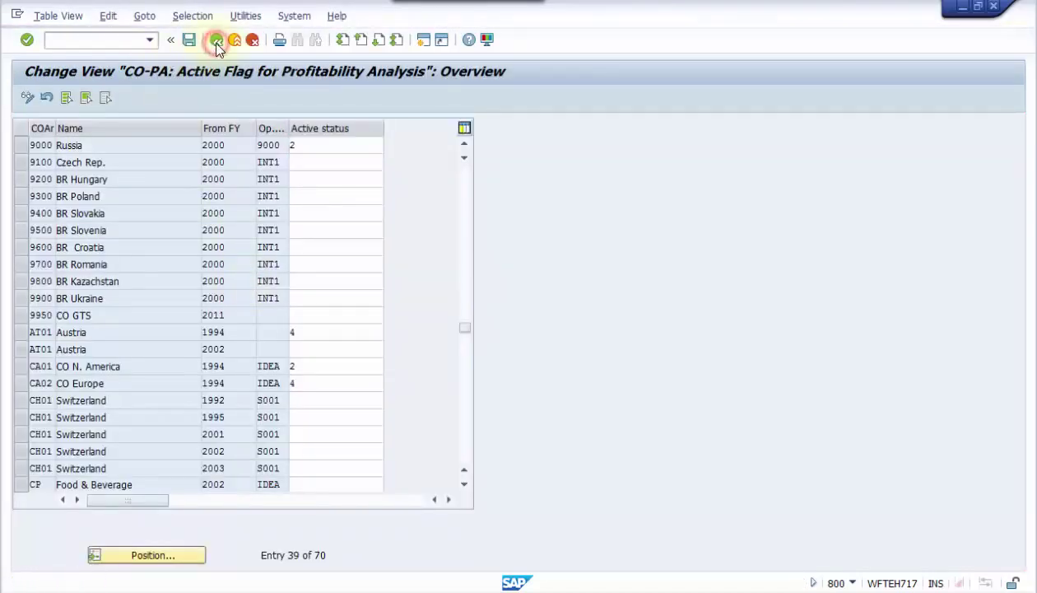
- Reopen the Maintain Controlling Area activity and view the Activate components/control indicators details of controlling area 9000 to check ProfitAnalysis
{"action": "scroll", "coordinate": [311, 288], "scroll_direction": "up", "scroll_amount": 4}
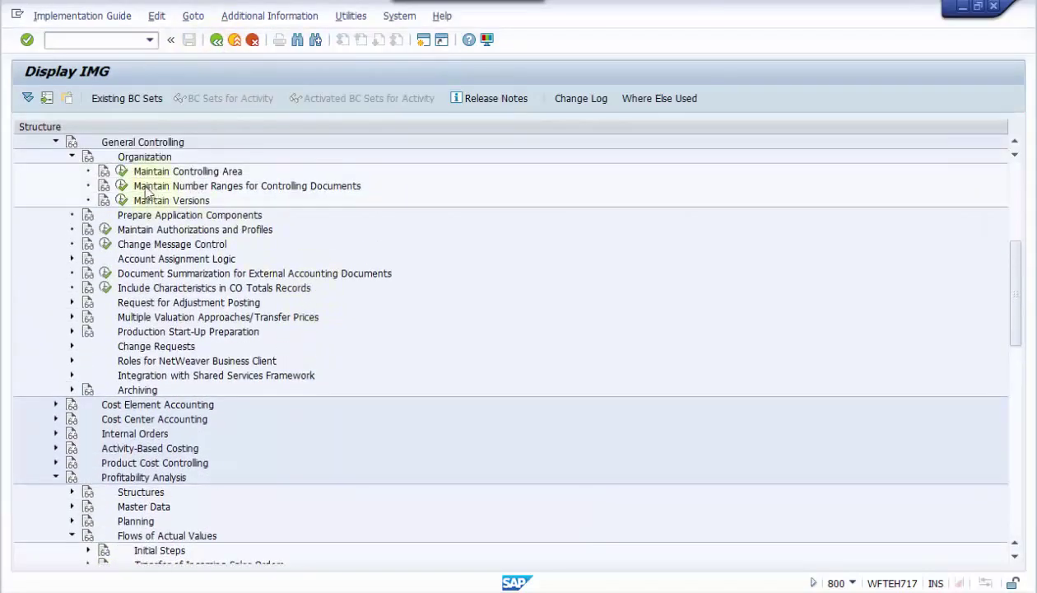
{"action": "left_click", "coordinate": [122, 171]}
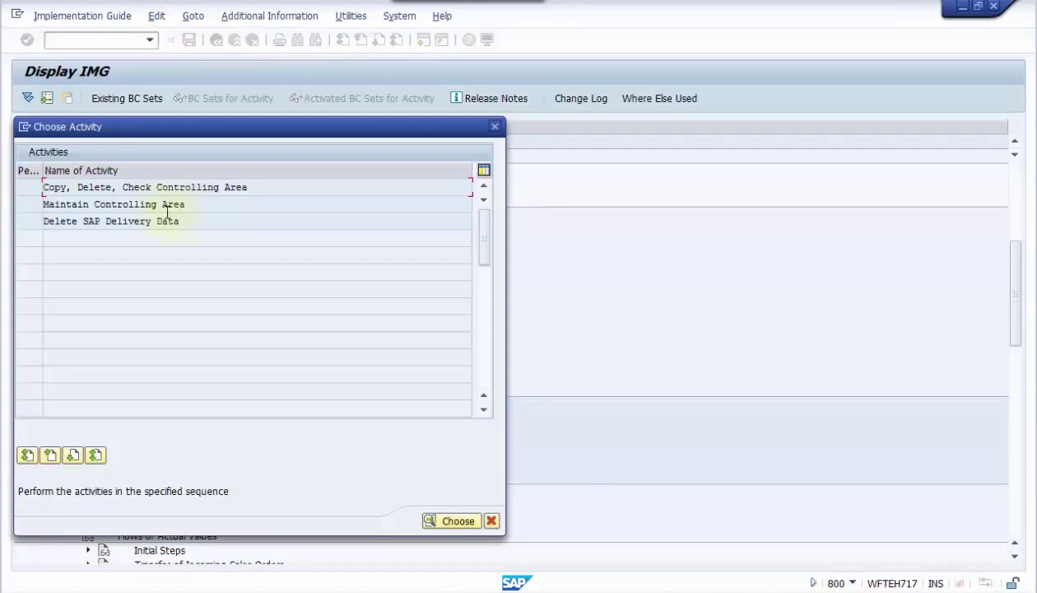
{"action": "double_click", "coordinate": [149, 205]}
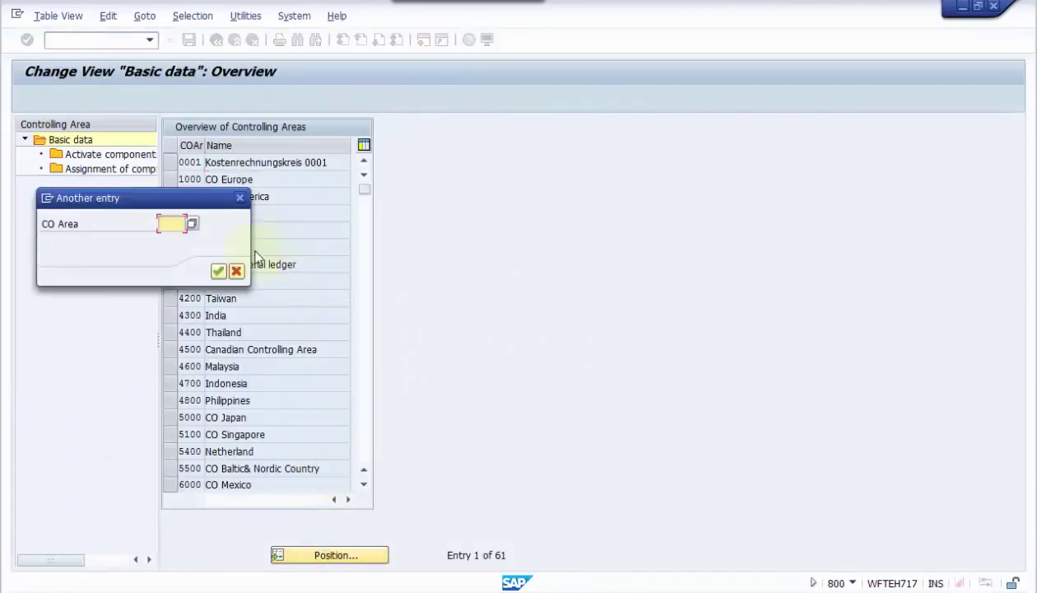
{"action": "type", "text": "000"}
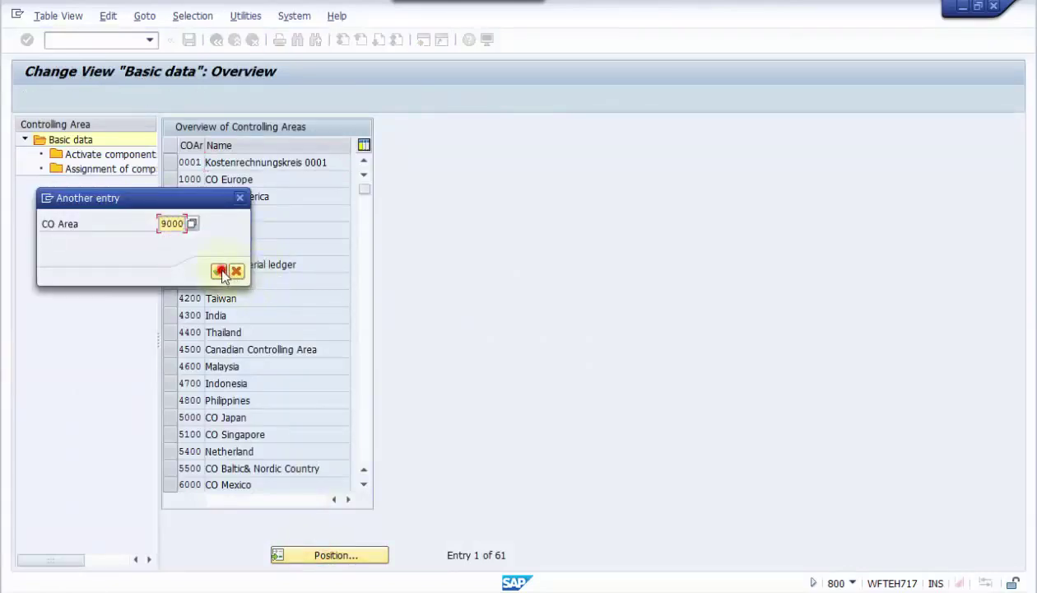
{"action": "left_click", "coordinate": [221, 272]}
{"action": "left_click", "coordinate": [172, 163]}
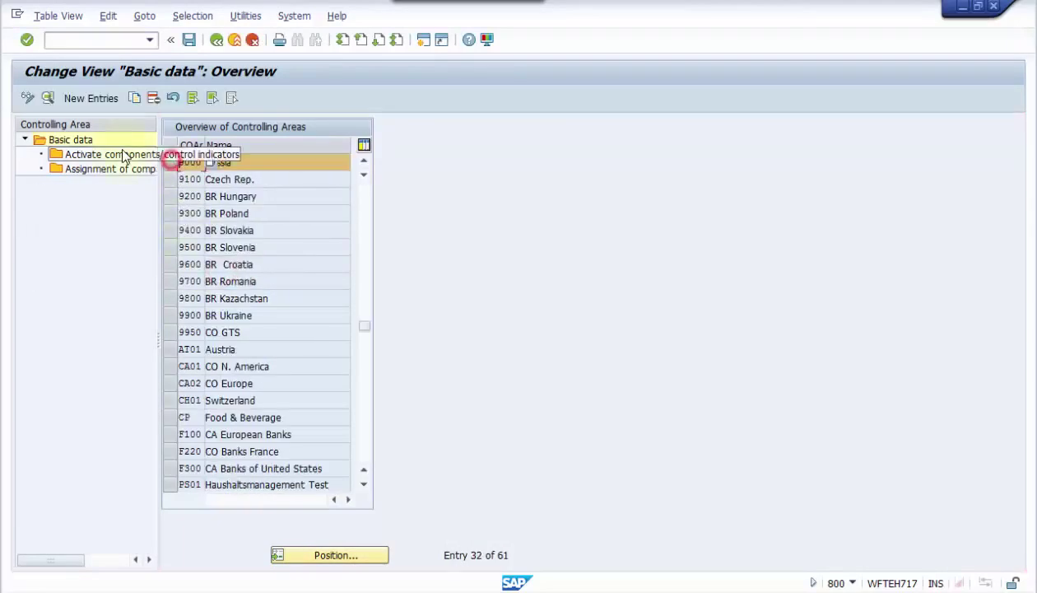
{"action": "double_click", "coordinate": [120, 154]}
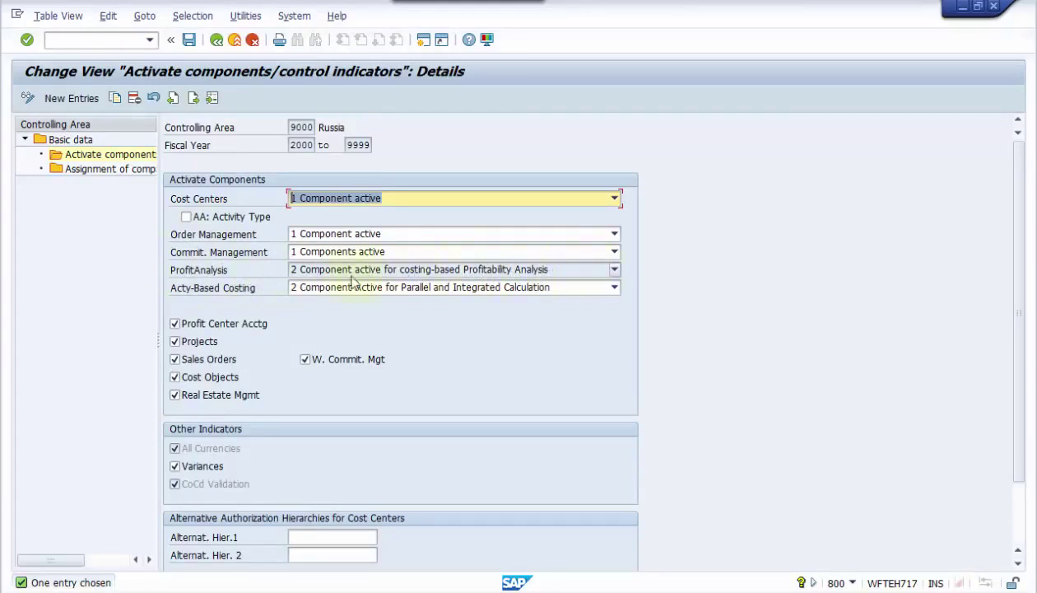
- Save the component details of controlling area 9000 and leave controlling area maintenance
{"action": "left_click", "coordinate": [188, 43]}
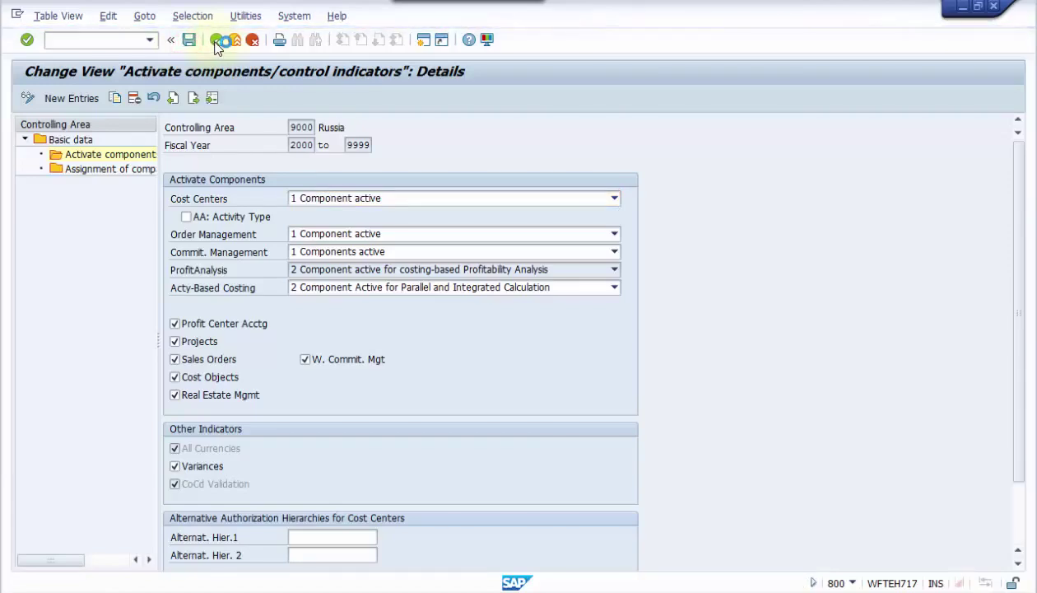
{"action": "left_click", "coordinate": [215, 43]}
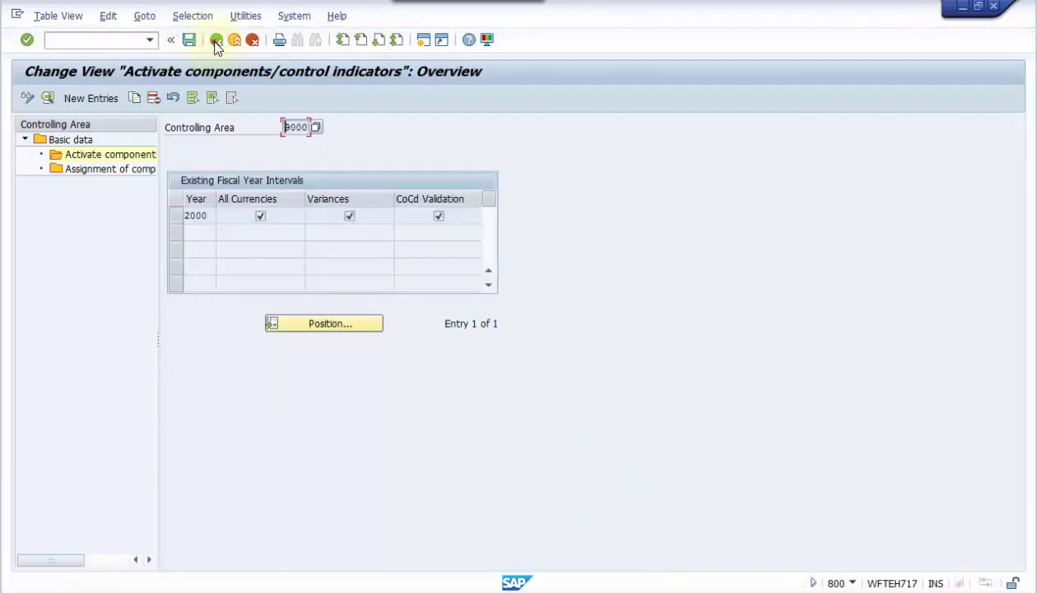
{"action": "left_click", "coordinate": [216, 43]}
{"action": "left_click", "coordinate": [216, 43]}
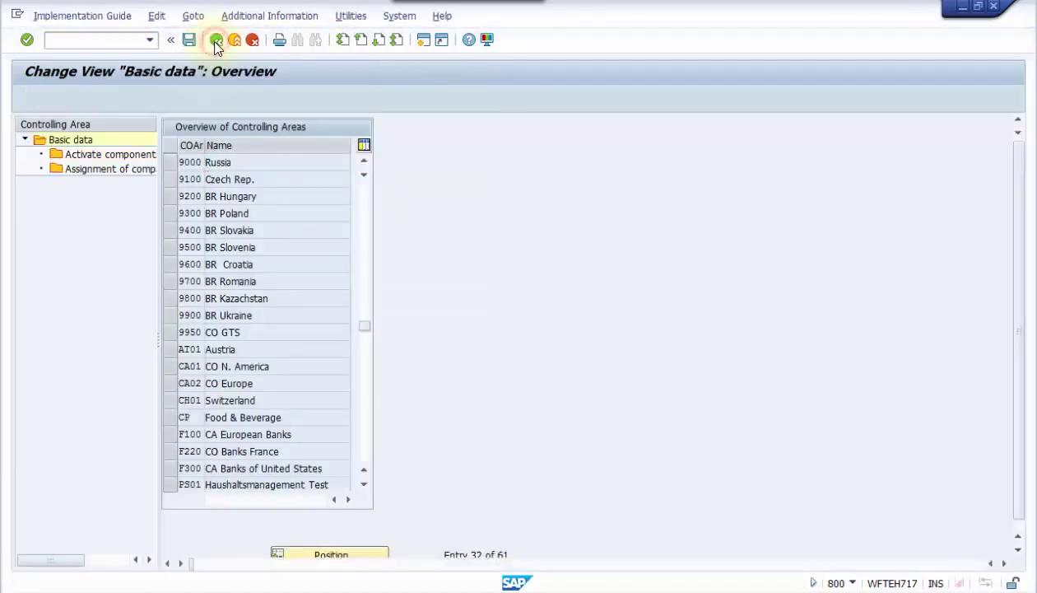